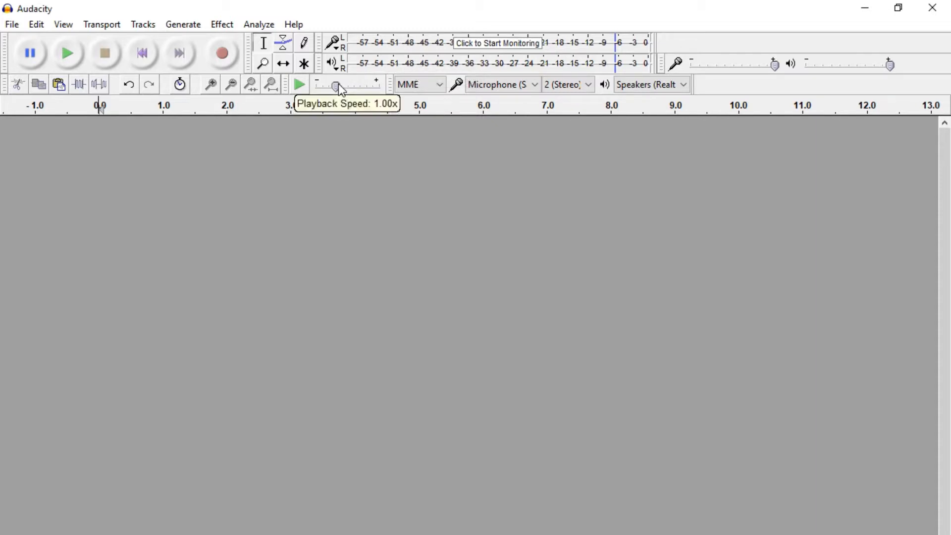
Configure the audio devices with MME as host, the Samson microphone for recording and the Realtek speakers for playback
left_click(427, 89)
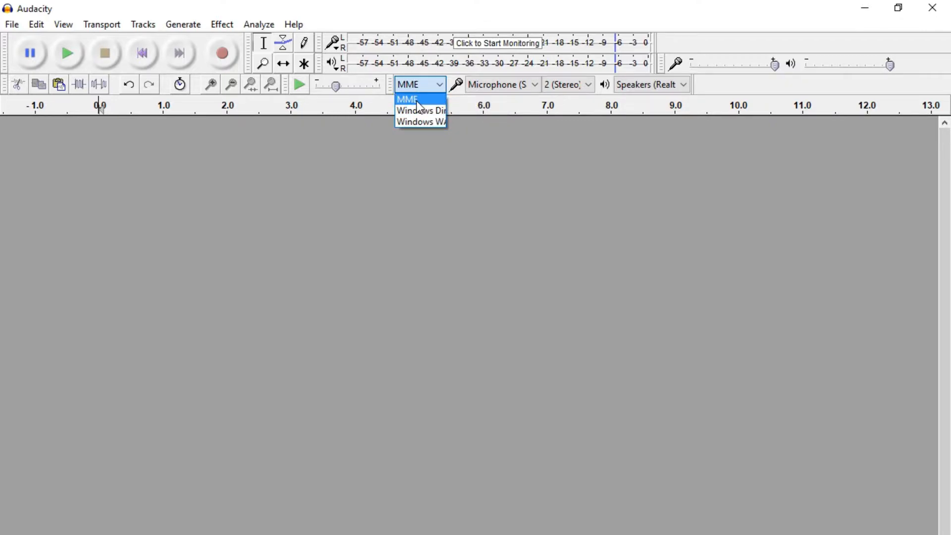
left_click(417, 101)
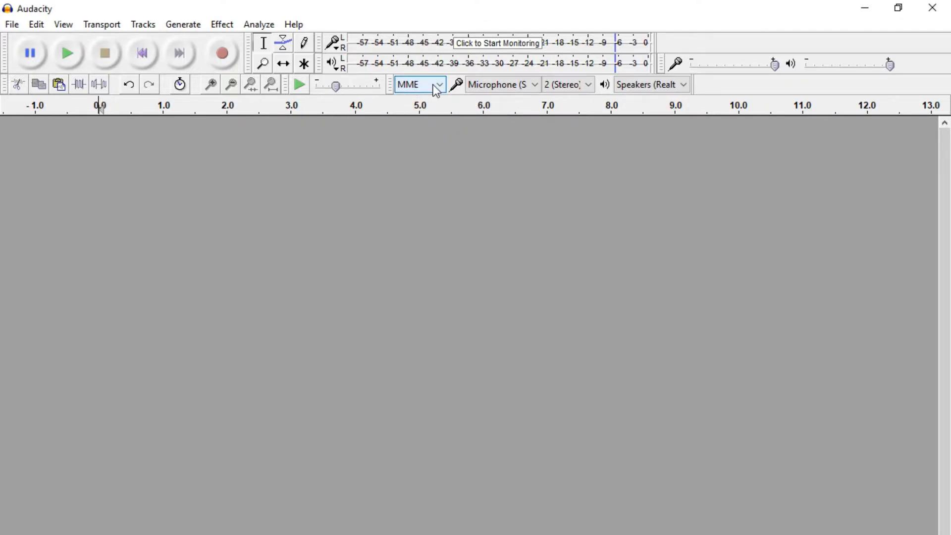
left_click(522, 87)
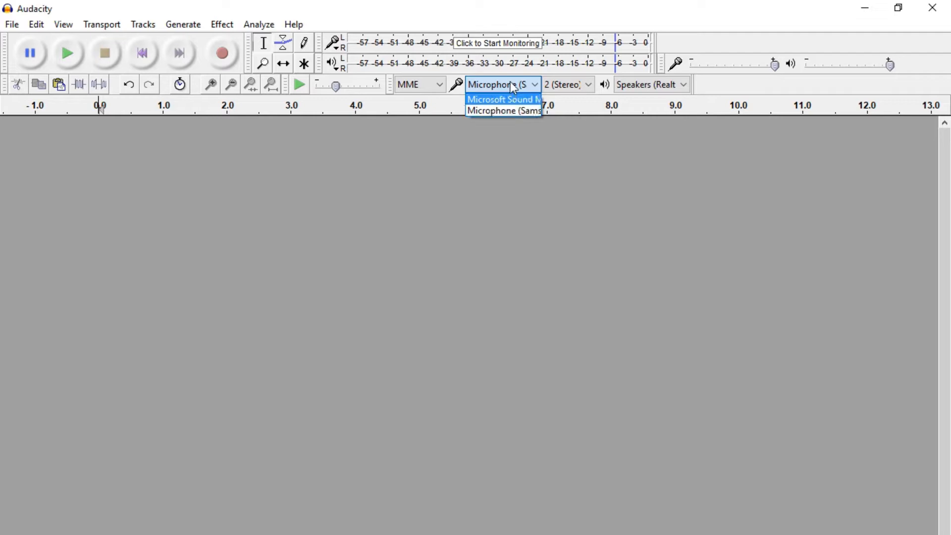
left_click(500, 113)
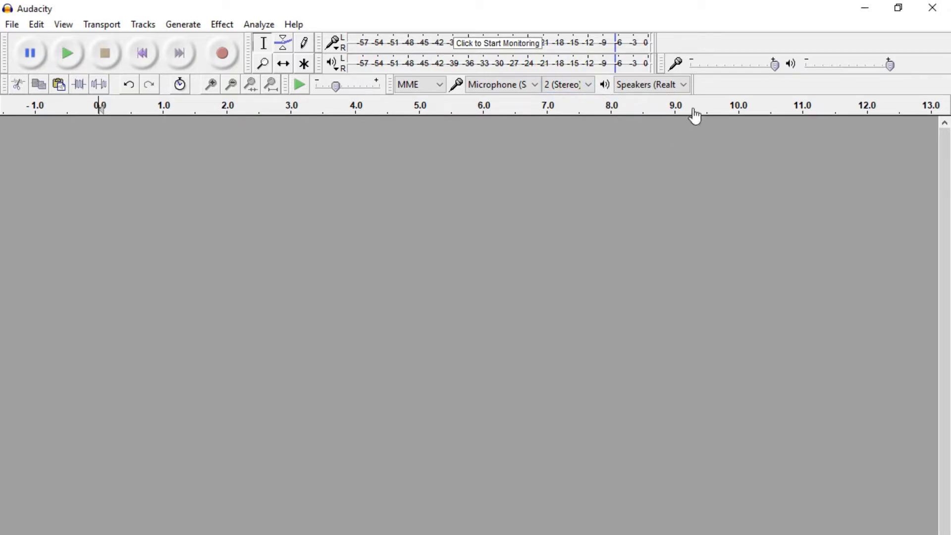
left_click(648, 85)
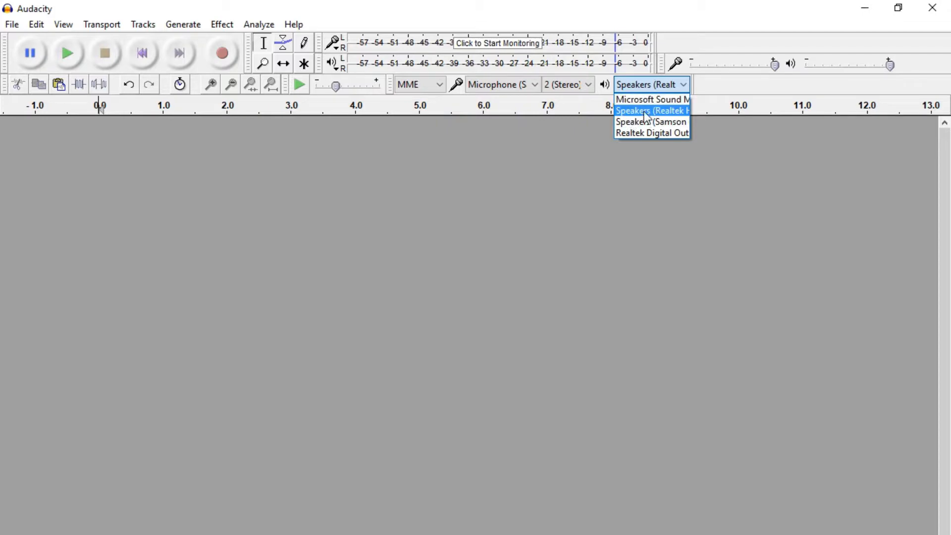
left_click(645, 114)
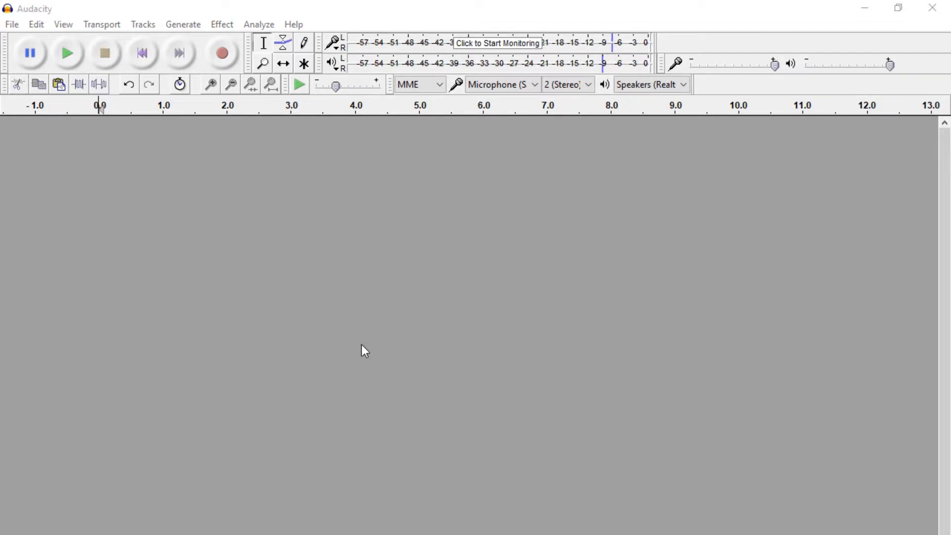
Record a stereo voice clip about 7 seconds long and move the cursor to the end of the track
left_click(220, 62)
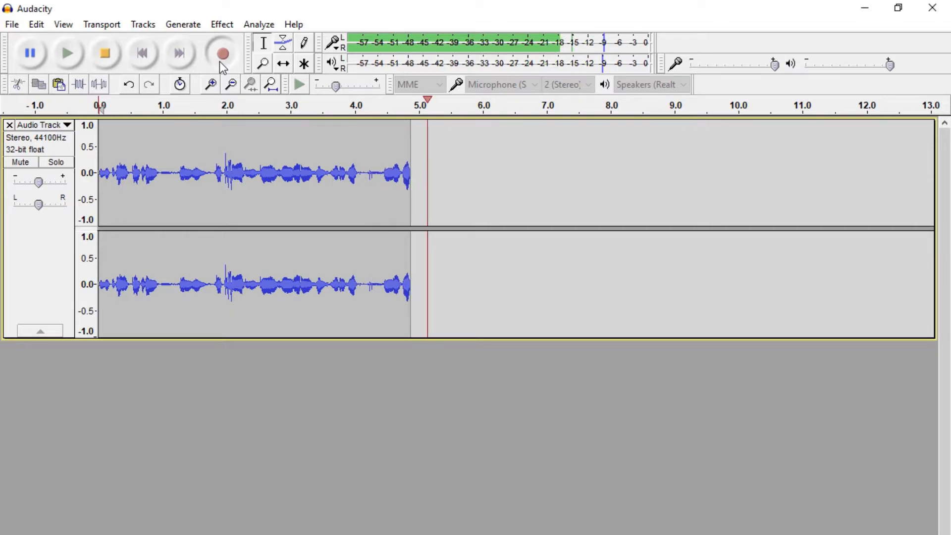
left_click(105, 53)
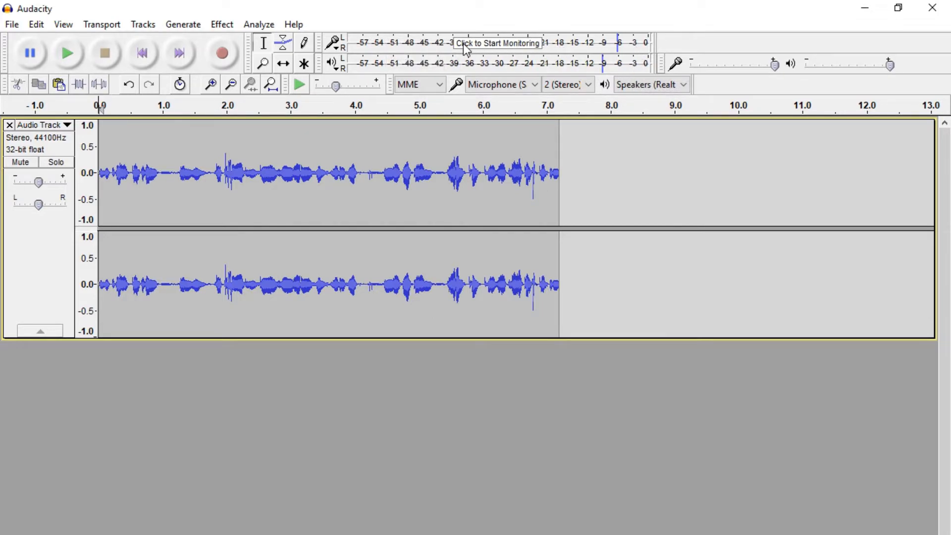
key("End")
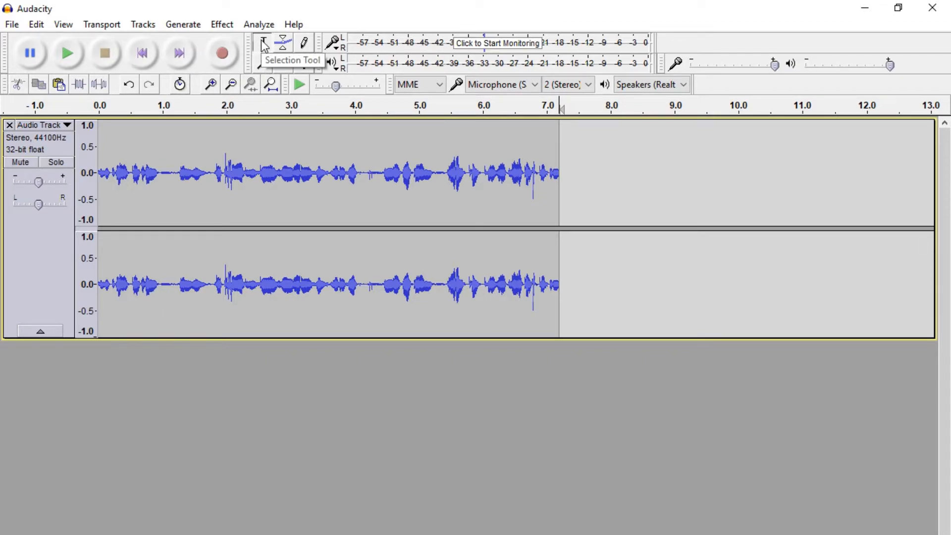
Try selecting the recording from about 0.4 to 4.0 seconds, from 3.8 to 6.2 seconds, and as a whole clip
left_click_drag(128, 182, 357, 188)
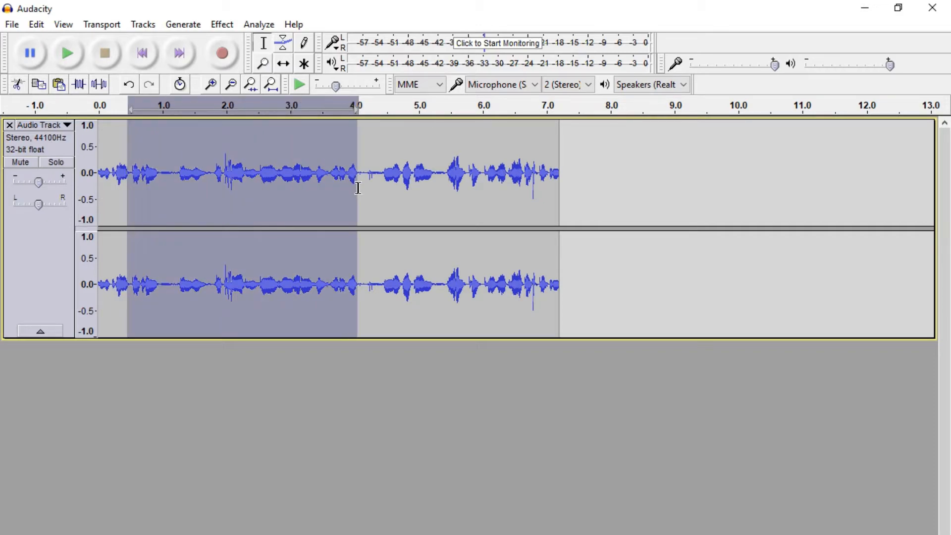
left_click_drag(495, 188, 341, 187)
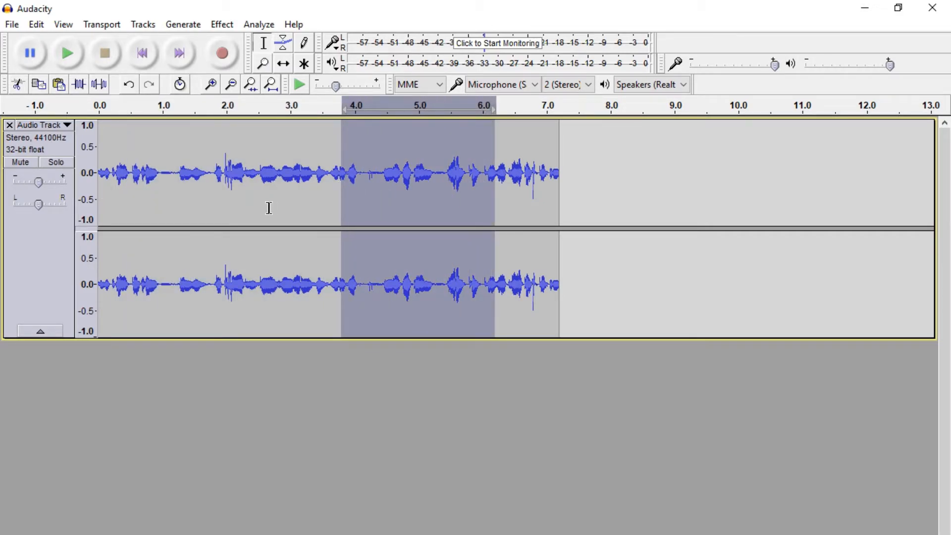
double_click(254, 180)
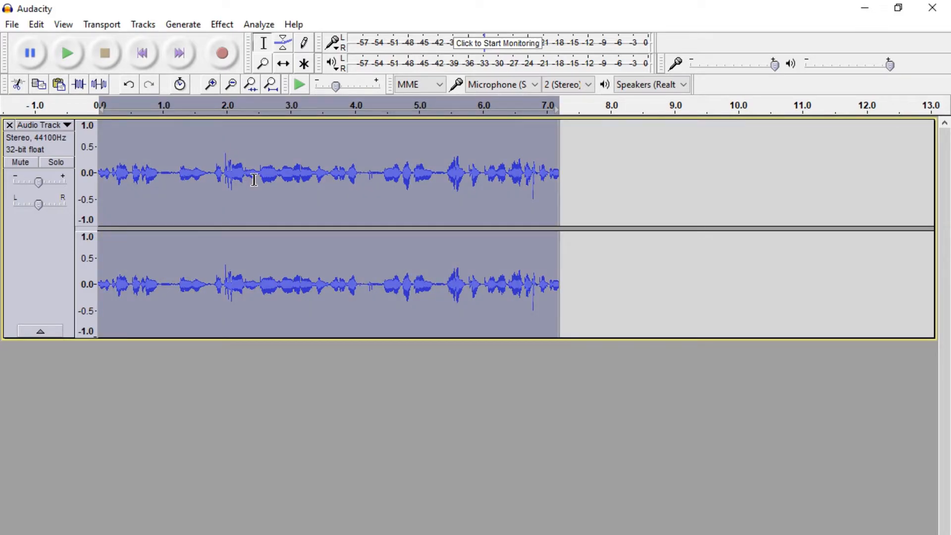
left_click(254, 180)
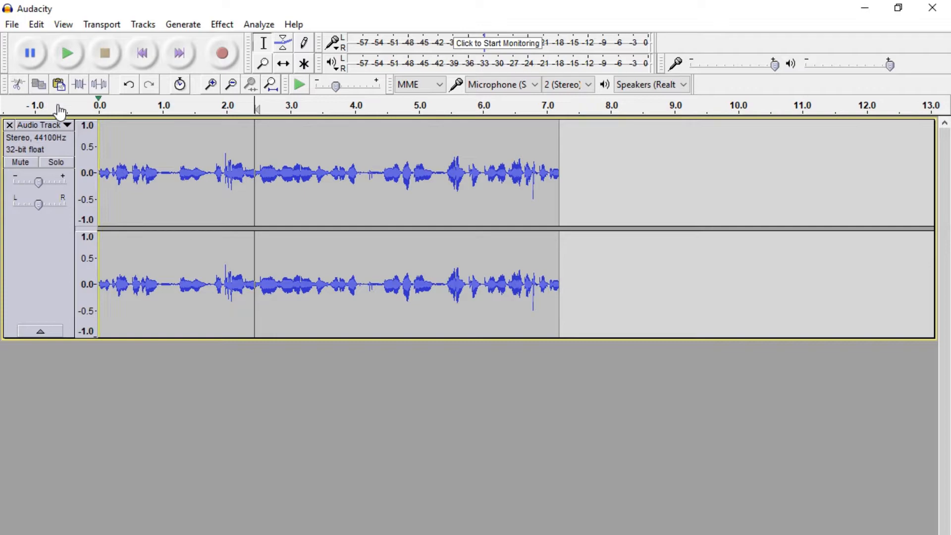
Cut the audio between about 4.2 and 5.3 seconds, and undo the cut
left_click_drag(367, 170, 438, 174)
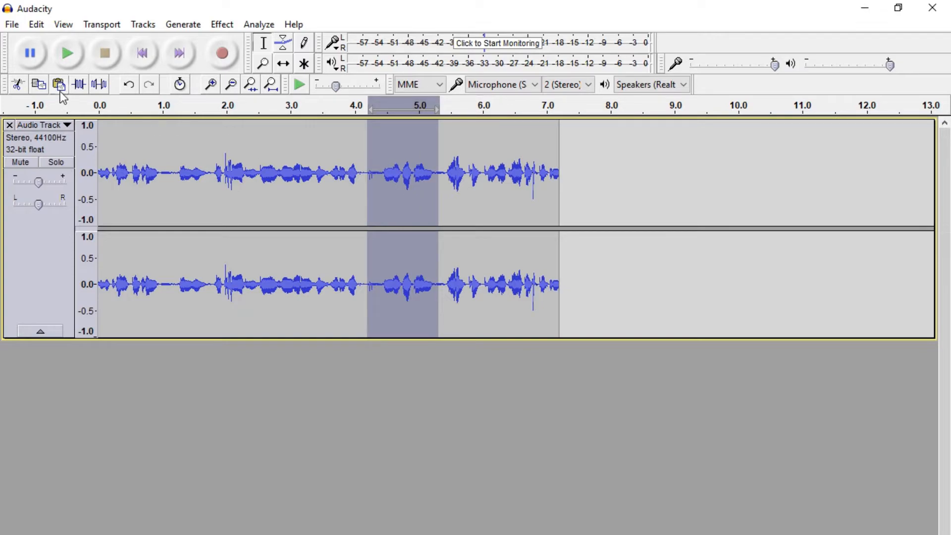
left_click(18, 85)
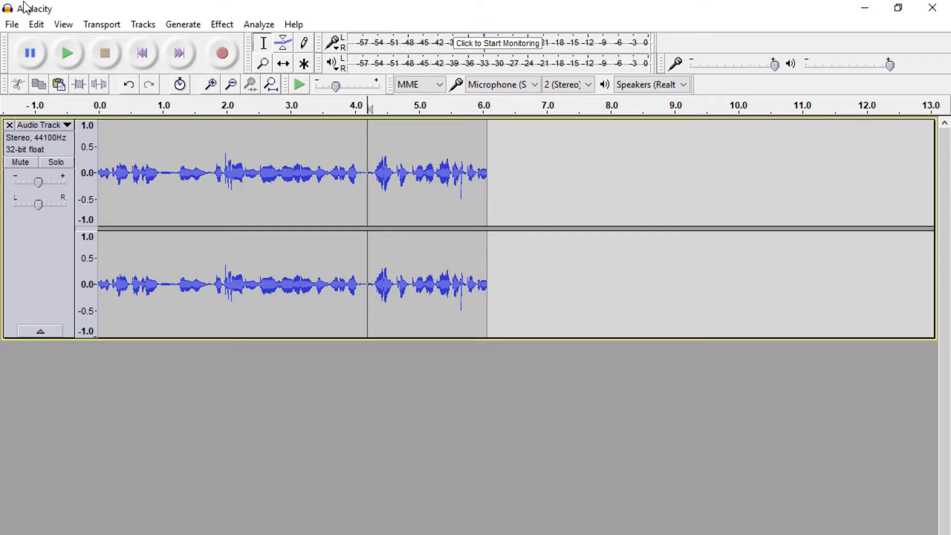
left_click(36, 25)
left_click(60, 43)
left_click(285, 208)
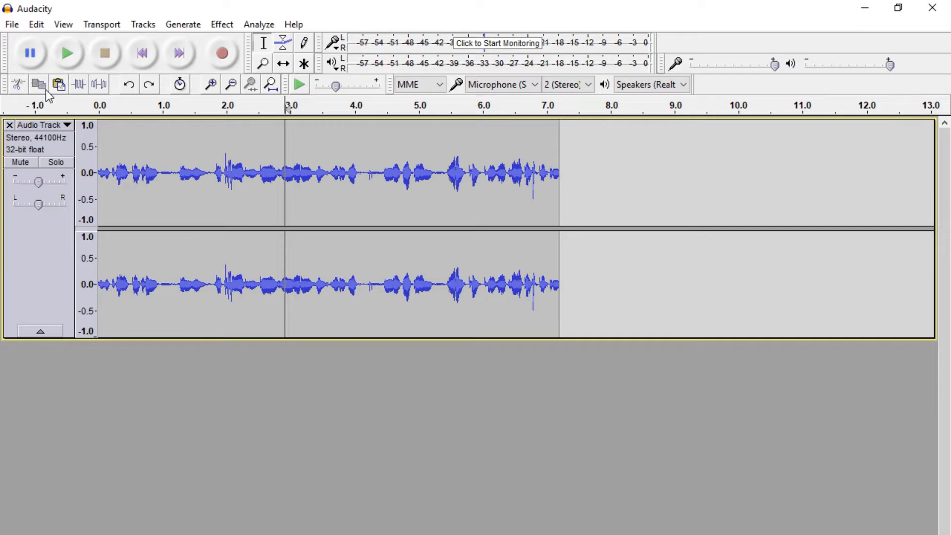
Paste a copy of the audio from about 1.9 to 3.8 seconds at about 7.7 seconds, and undo the paste
left_click_drag(345, 179, 219, 178)
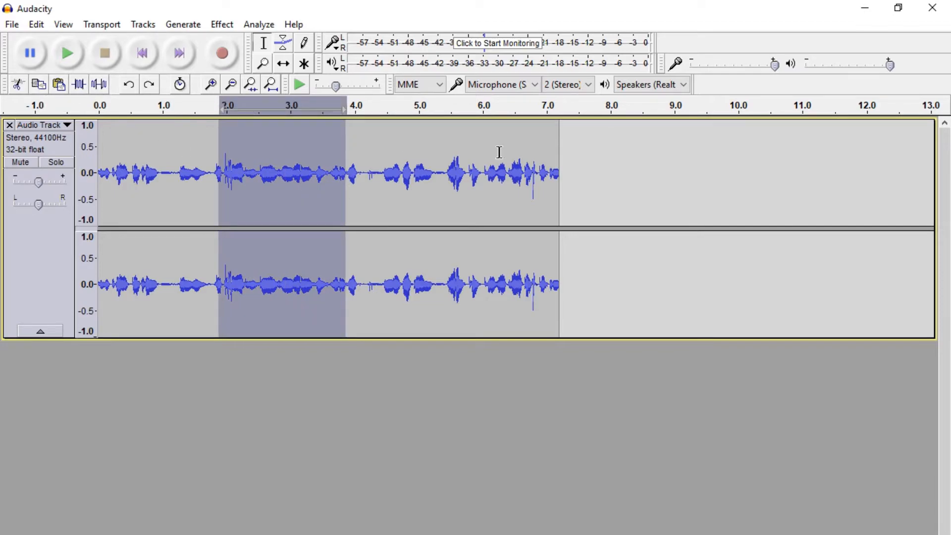
left_click(590, 171)
left_click(58, 85)
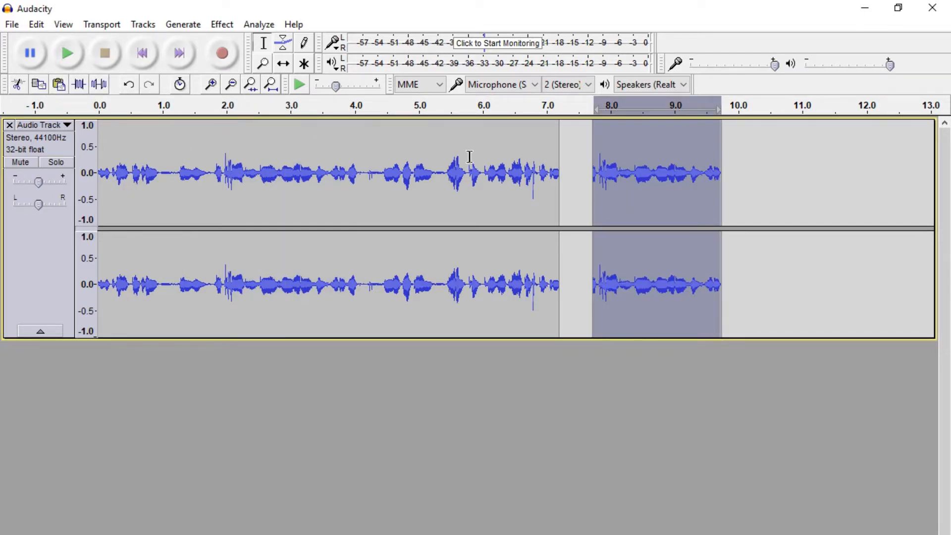
left_click(39, 25)
left_click(54, 40)
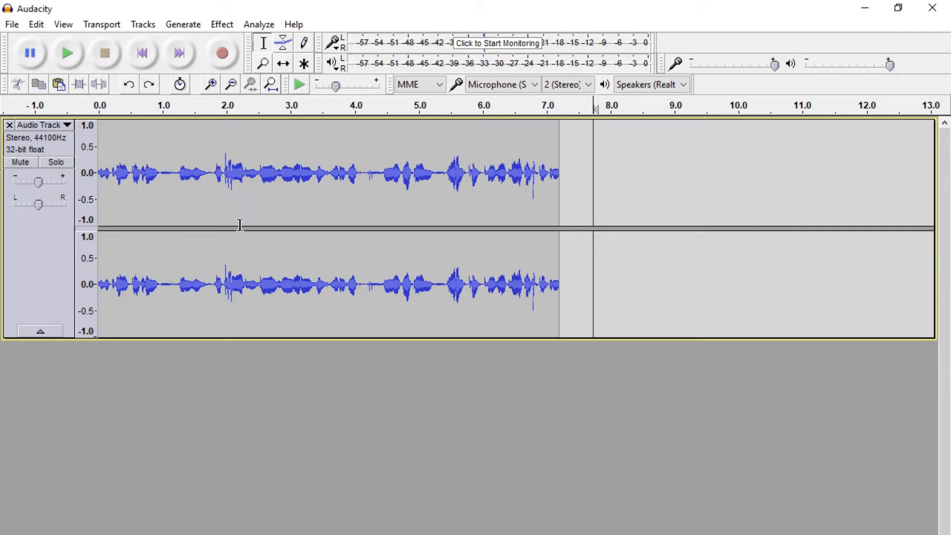
Trim the recording to the section between about 1.8 and 4.1 seconds, and undo the trim
left_click_drag(212, 169, 361, 169)
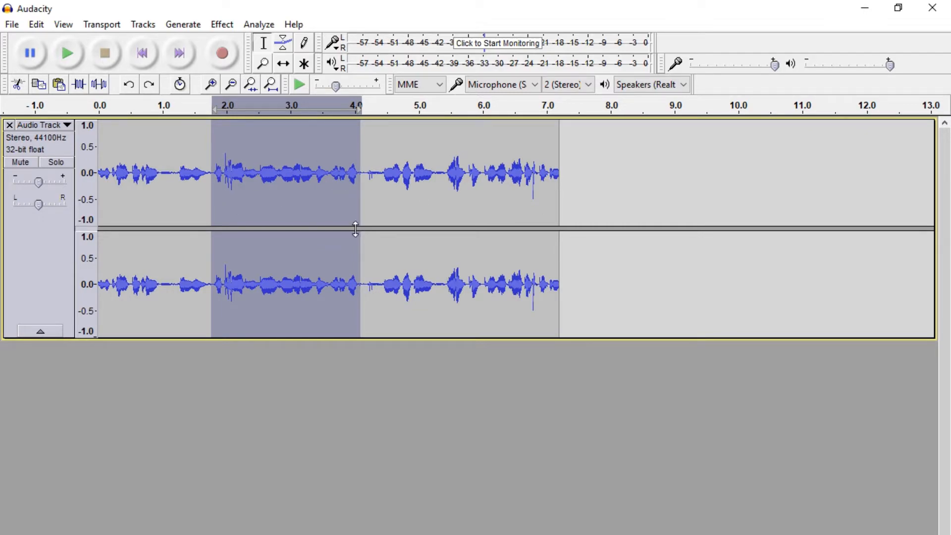
left_click(82, 89)
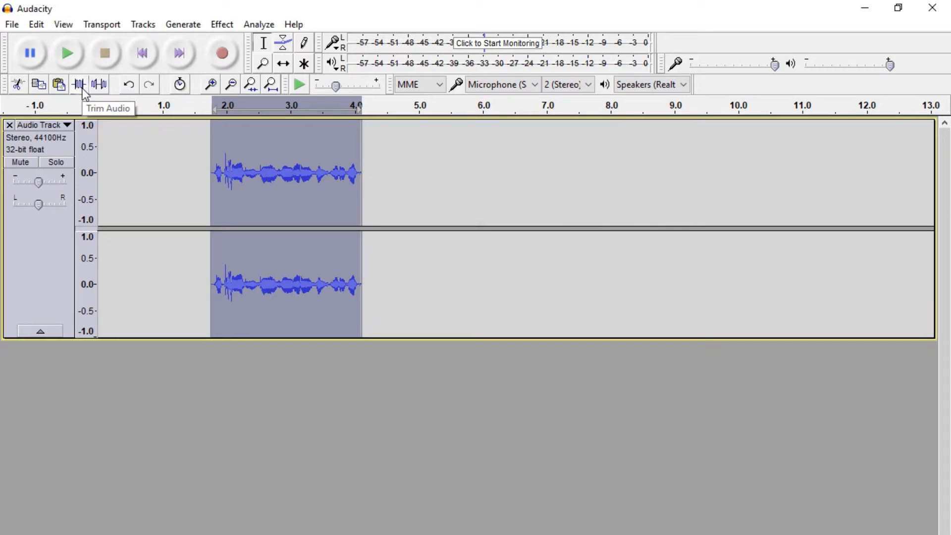
left_click(396, 191)
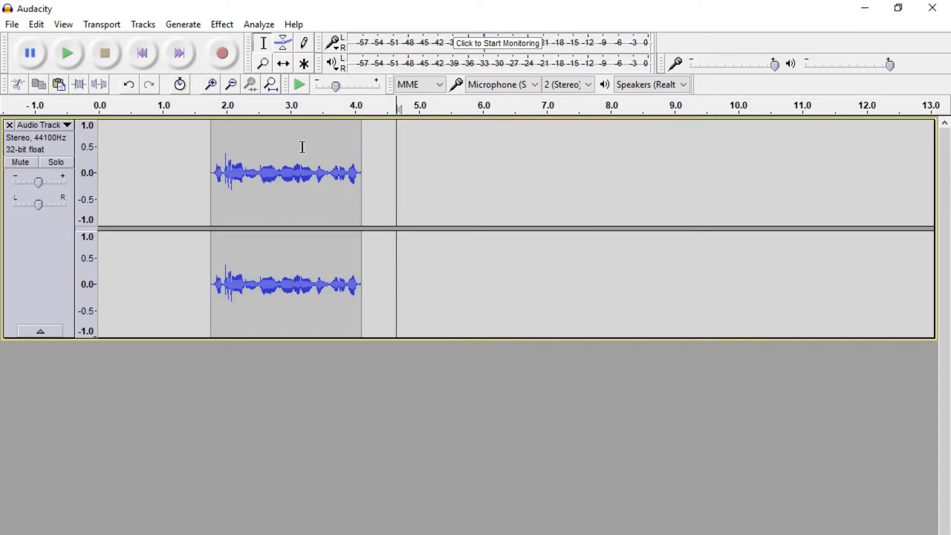
left_click(36, 25)
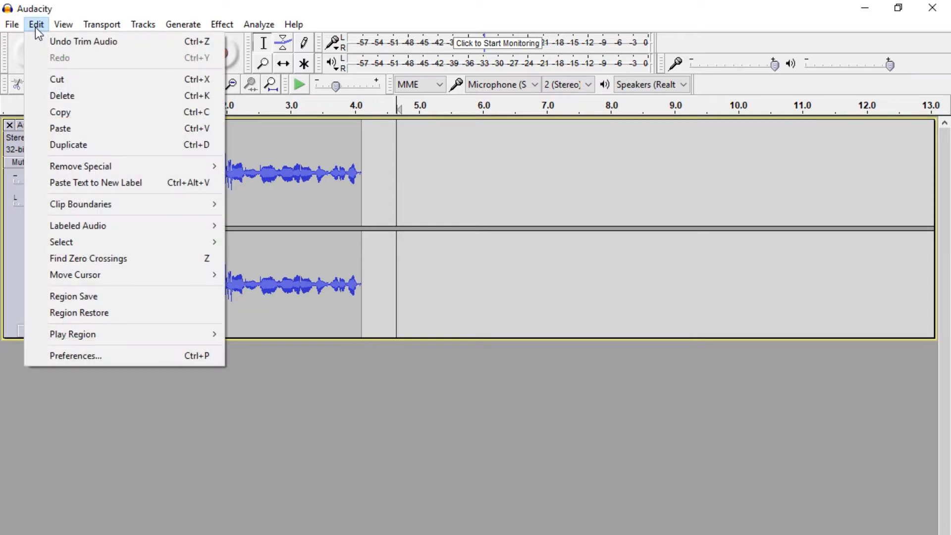
left_click(50, 39)
left_click(305, 196)
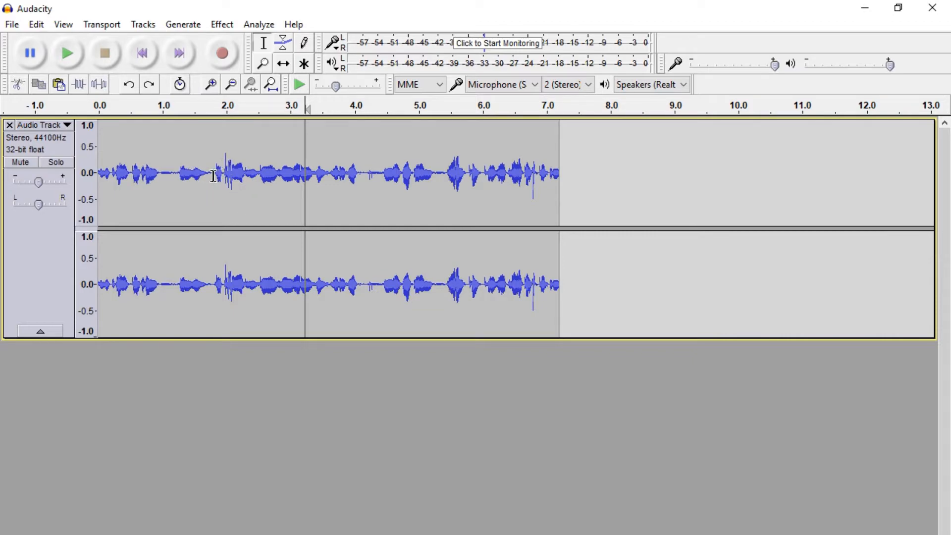
Silence the audio between about 1.8 and 4.1 seconds, after undoing a trial cut of the same section
left_click_drag(213, 177, 364, 185)
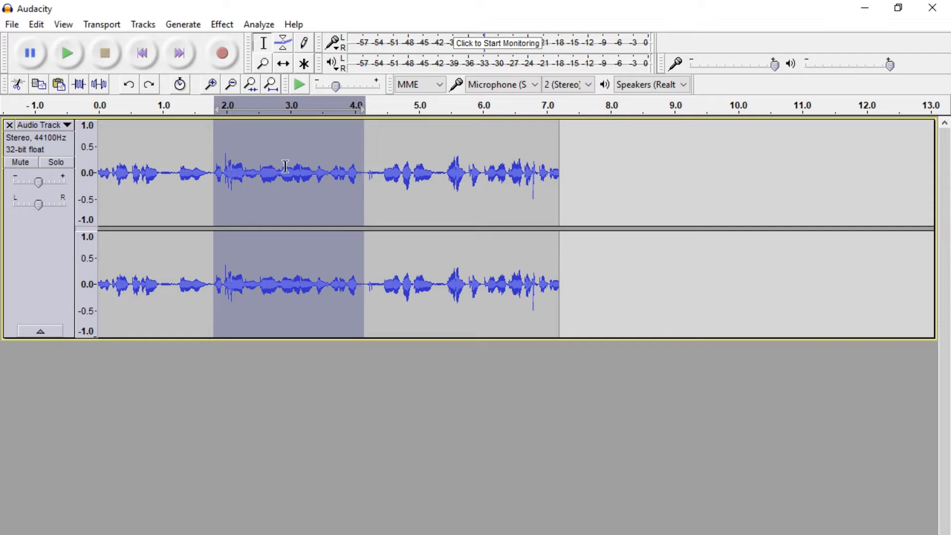
left_click(19, 86)
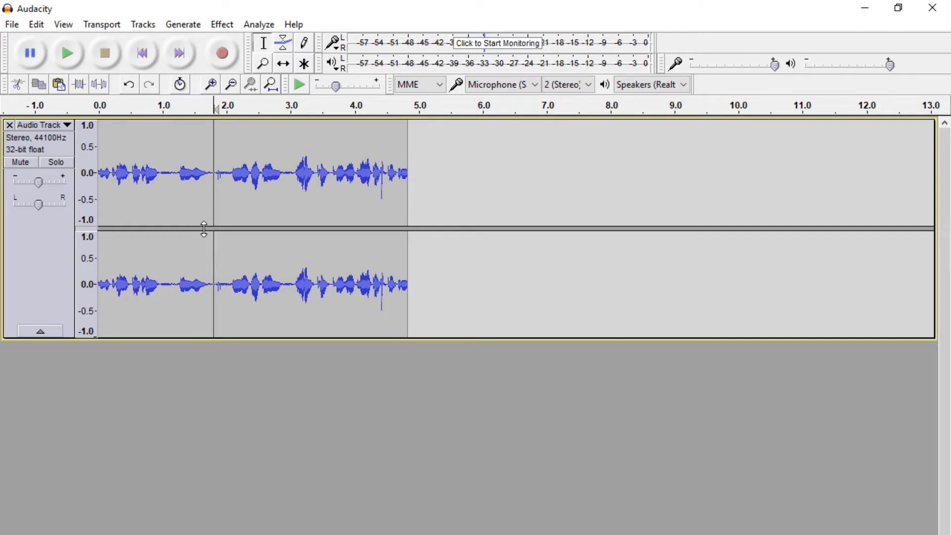
left_click(33, 25)
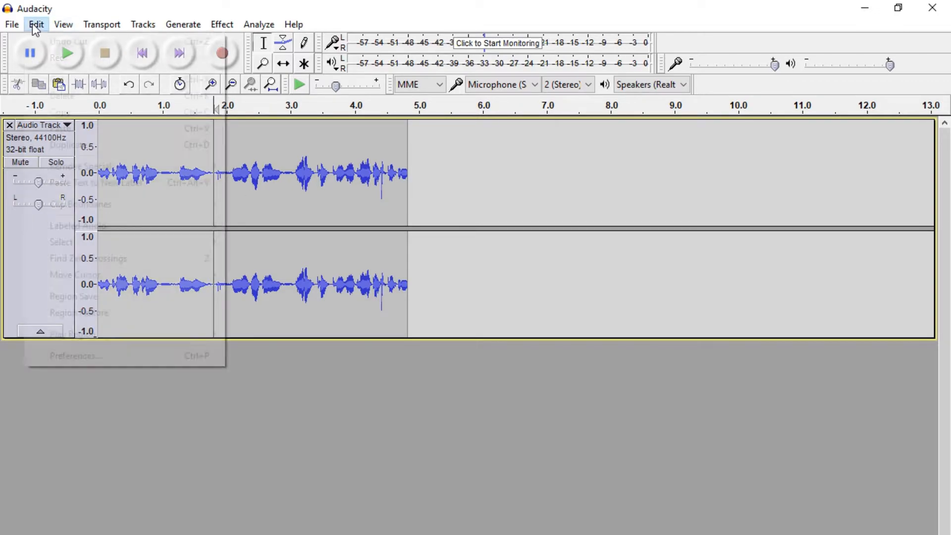
left_click(54, 41)
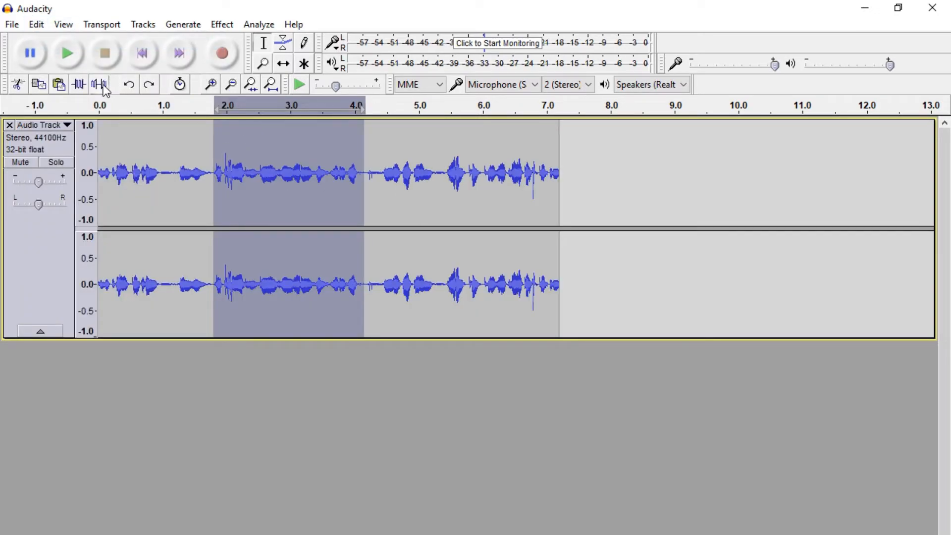
left_click(100, 85)
left_click(239, 196)
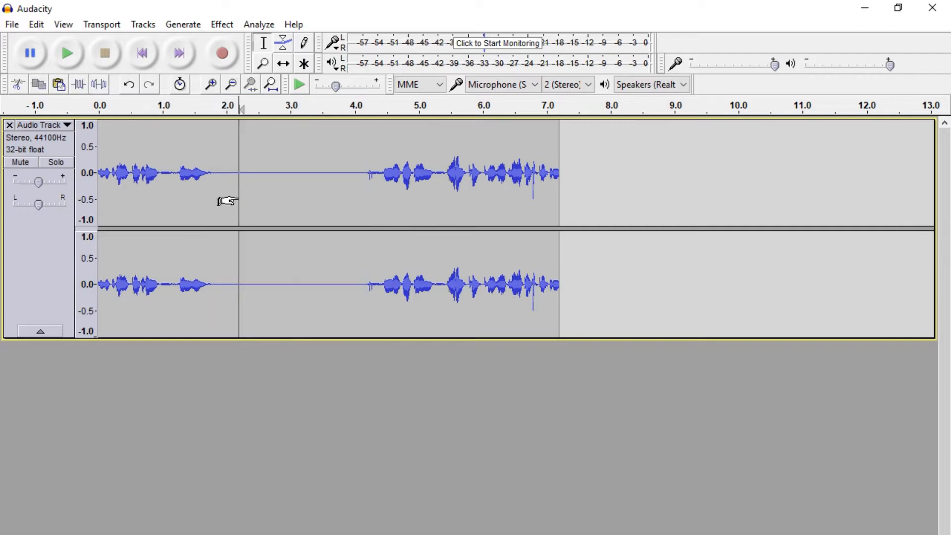
left_click_drag(177, 180, 342, 177)
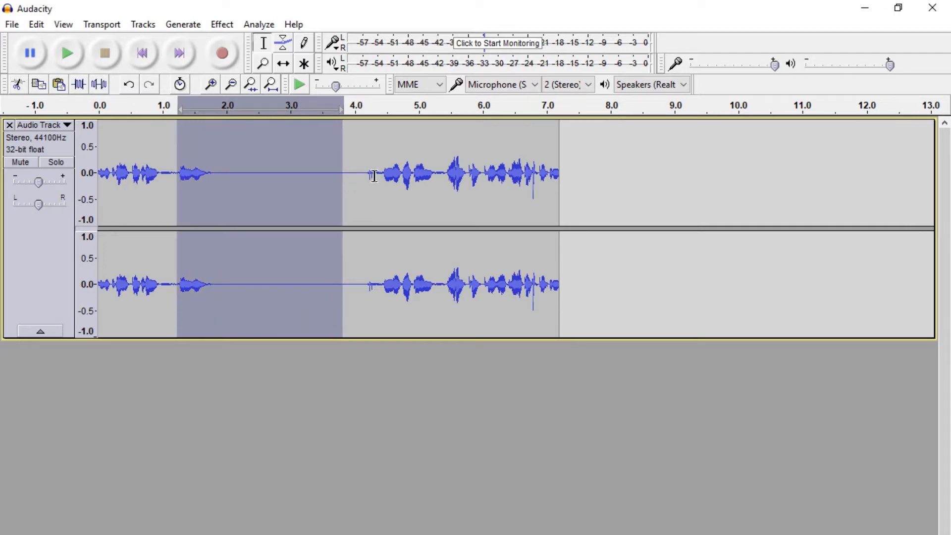
left_click(375, 177)
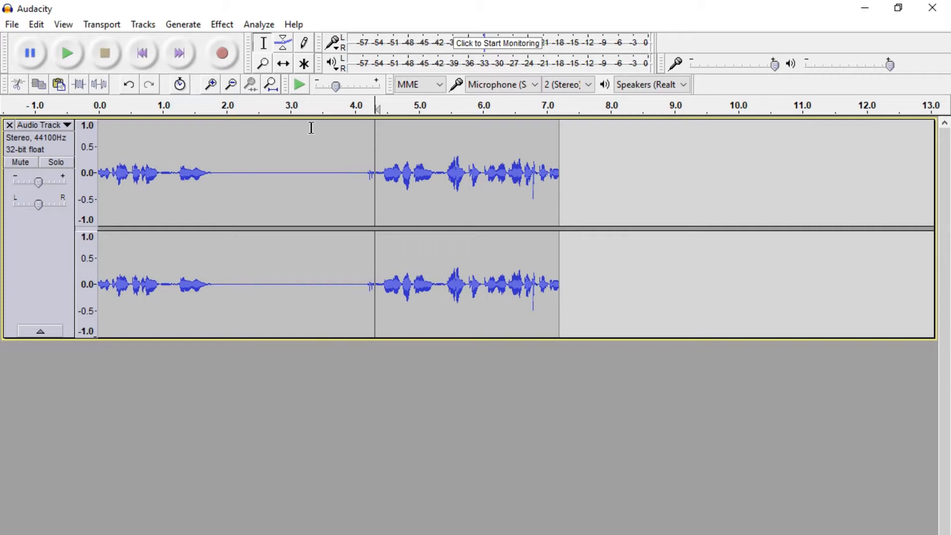
left_click_drag(223, 170, 359, 171)
left_click(382, 230)
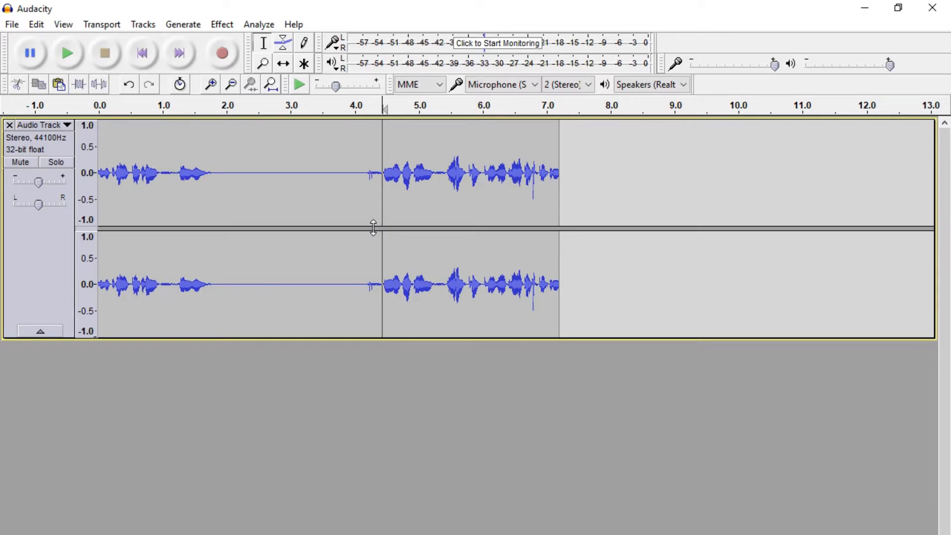
Remove the recorded audio track from the project
left_click(304, 416)
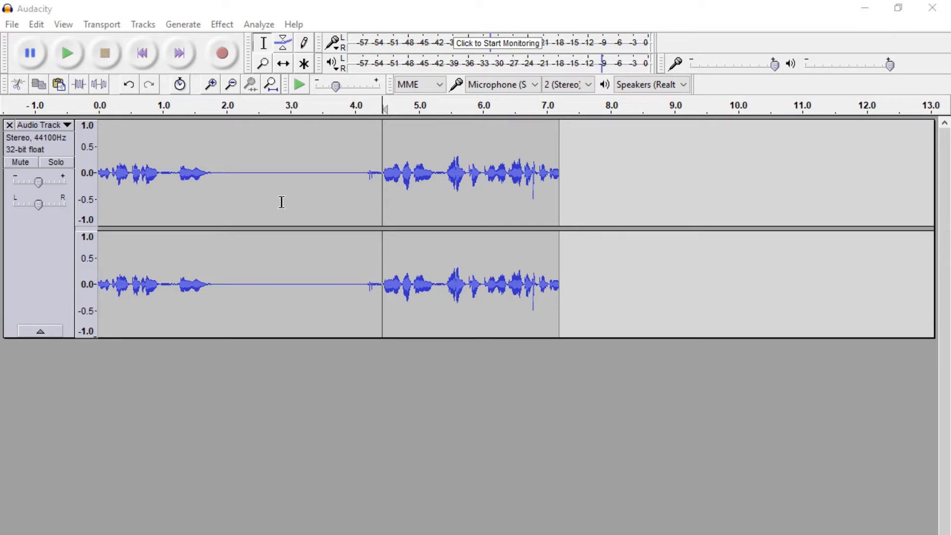
left_click(299, 290)
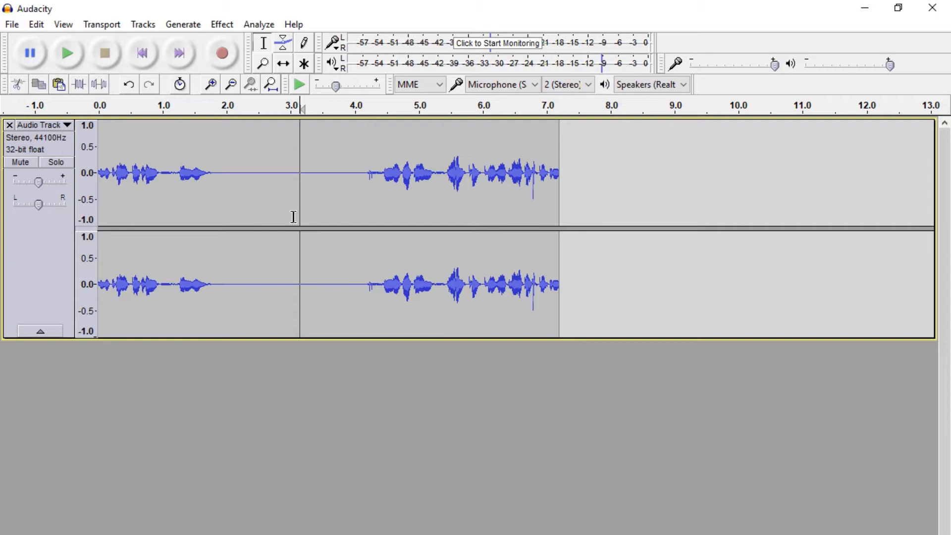
left_click(11, 125)
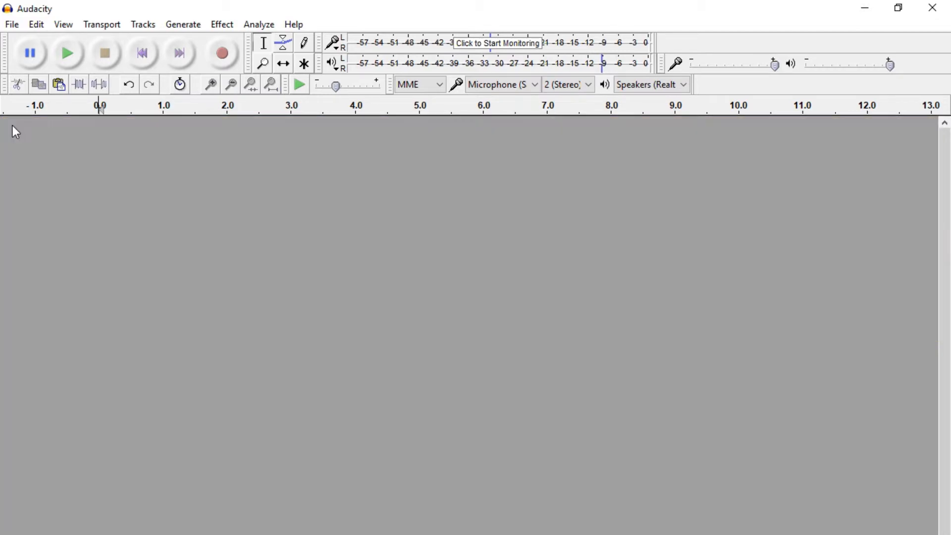
Record a voice clip about 3 seconds long on a new track
left_click(221, 53)
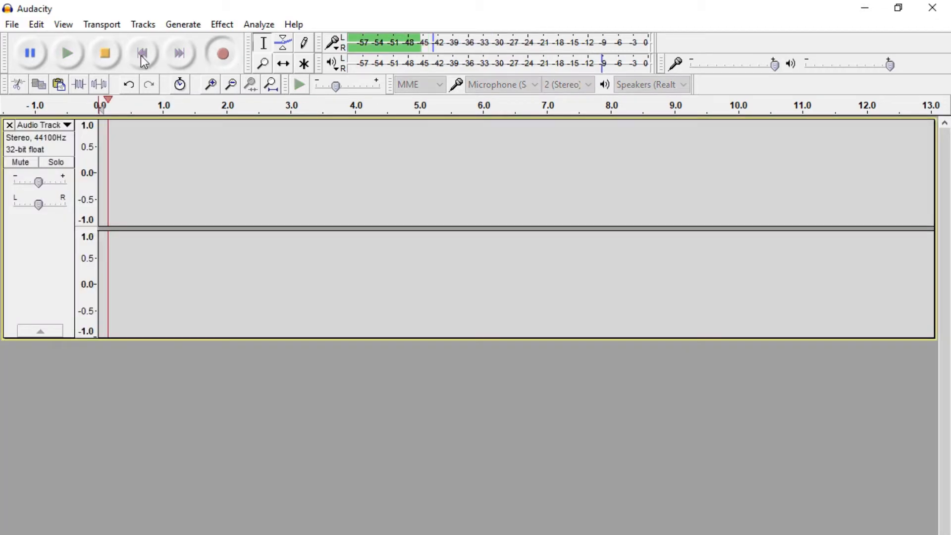
left_click(112, 56)
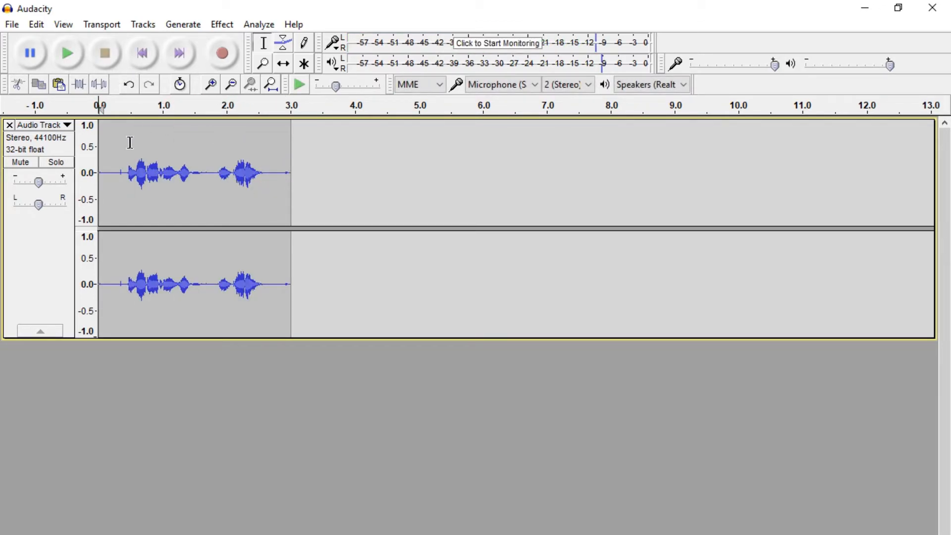
Record two more voice clips on separate new tracks, starting at about 3 seconds and about 6.5 seconds
left_click(288, 184)
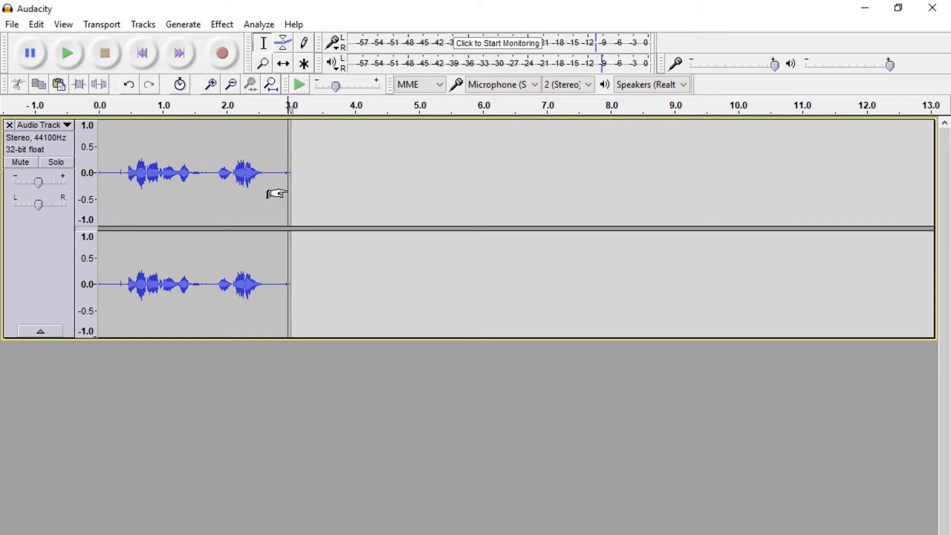
left_click(228, 60)
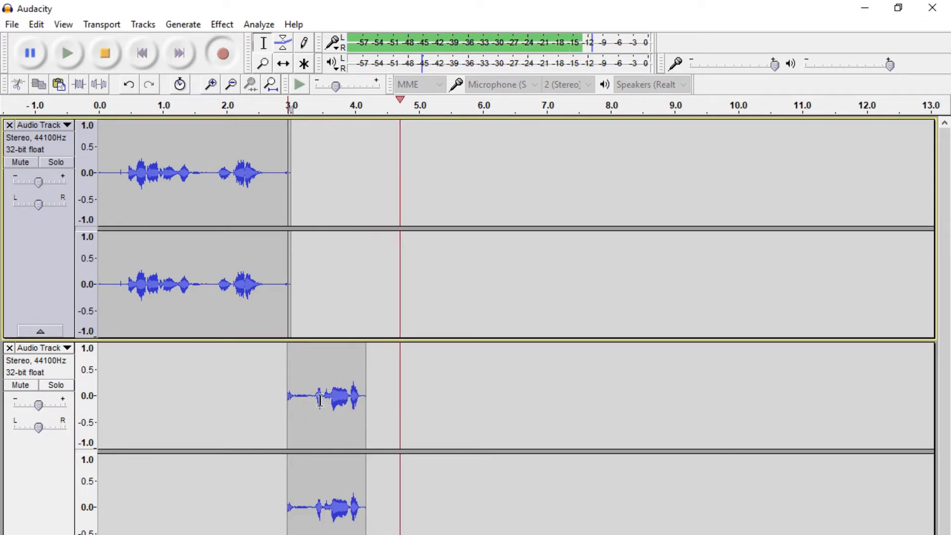
key("space")
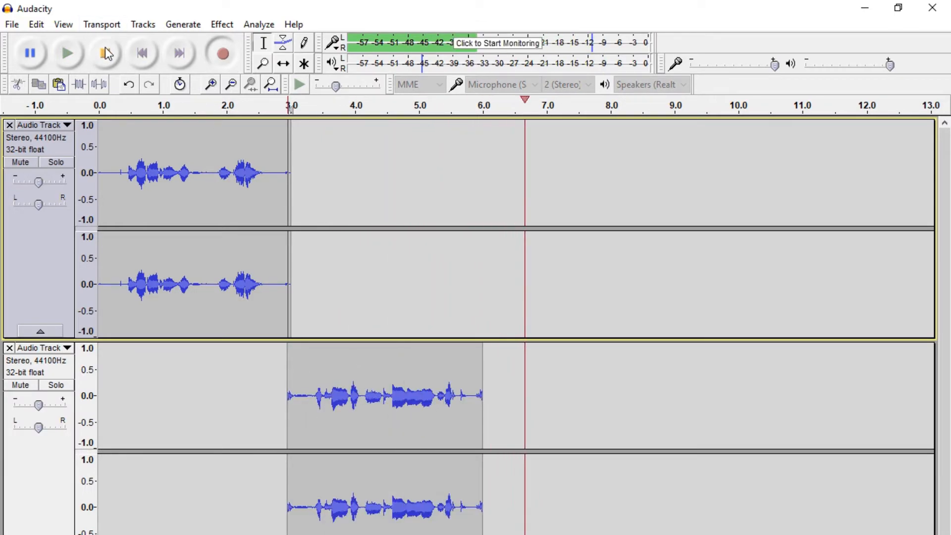
left_click(518, 403)
left_click(222, 53)
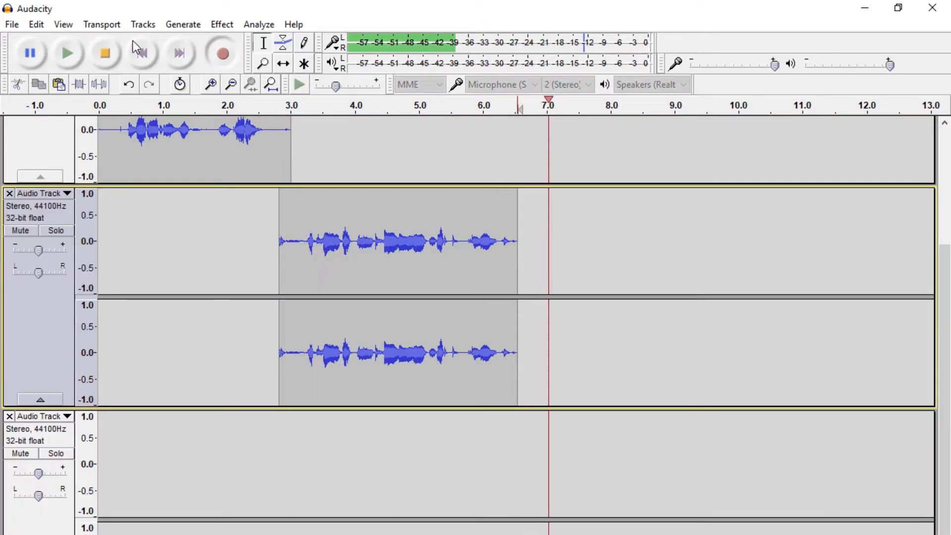
left_click(114, 54)
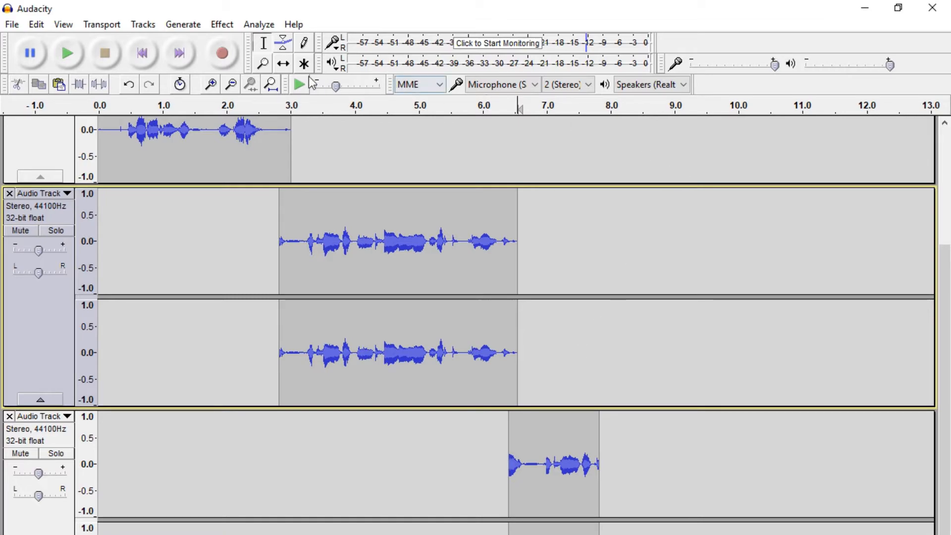
Shift the second track's clip in time with the Time Shift tool, and try out the first track's gain around +5 dB
left_click(283, 63)
left_click_drag(359, 242, 373, 282)
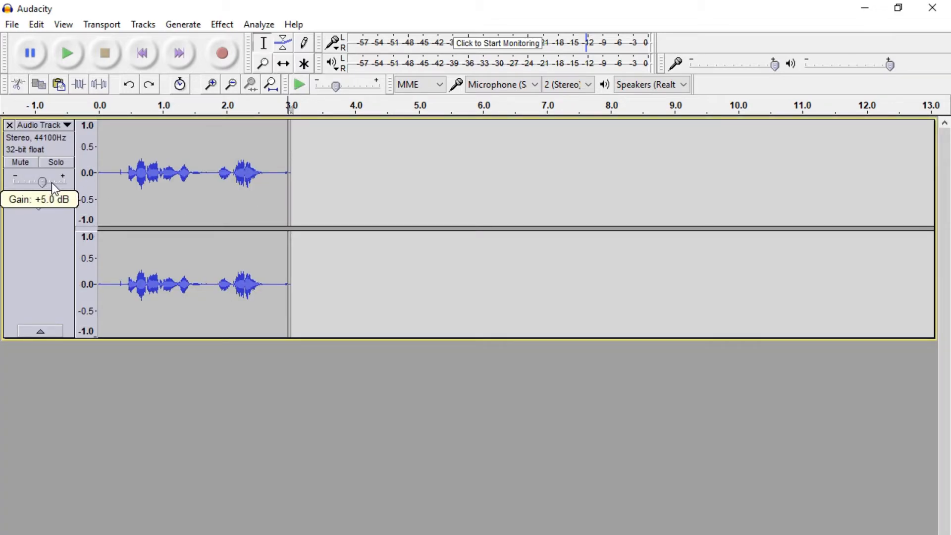
left_click_drag(38, 181, 36, 182)
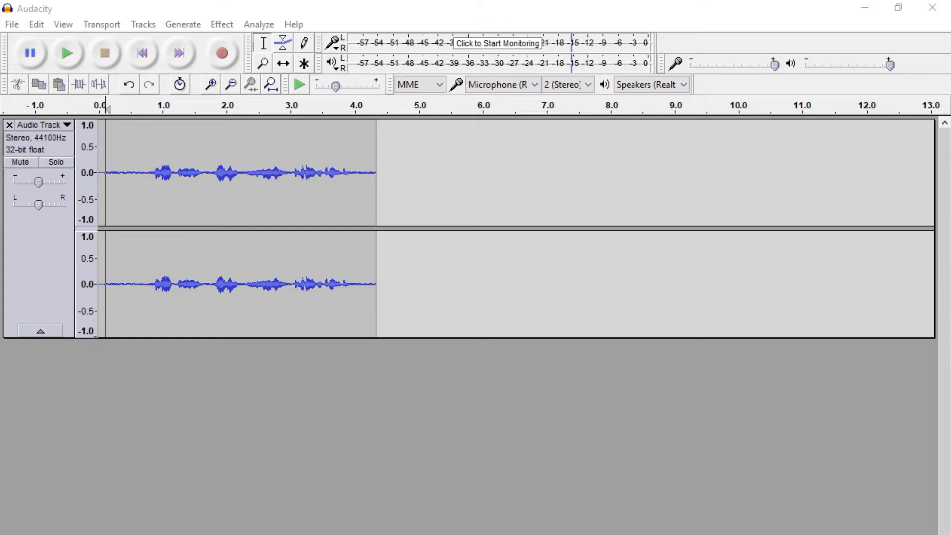
Play the noisy recording from about 0.1 seconds to hear its background noise
left_click(173, 526)
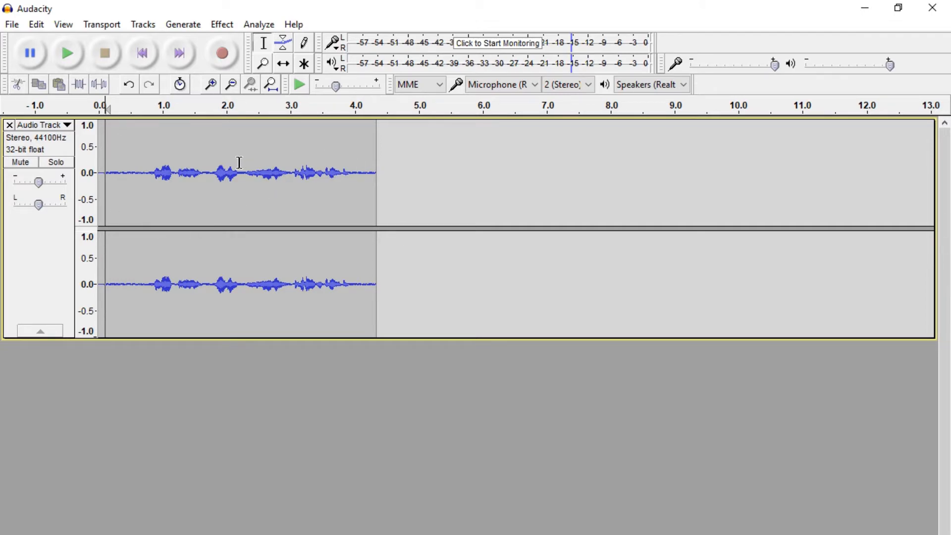
left_click(68, 62)
Capture a noise profile for Noise Reduction from the speech-free section between about 0.3 and 0.7 seconds
left_click_drag(124, 174, 140, 177)
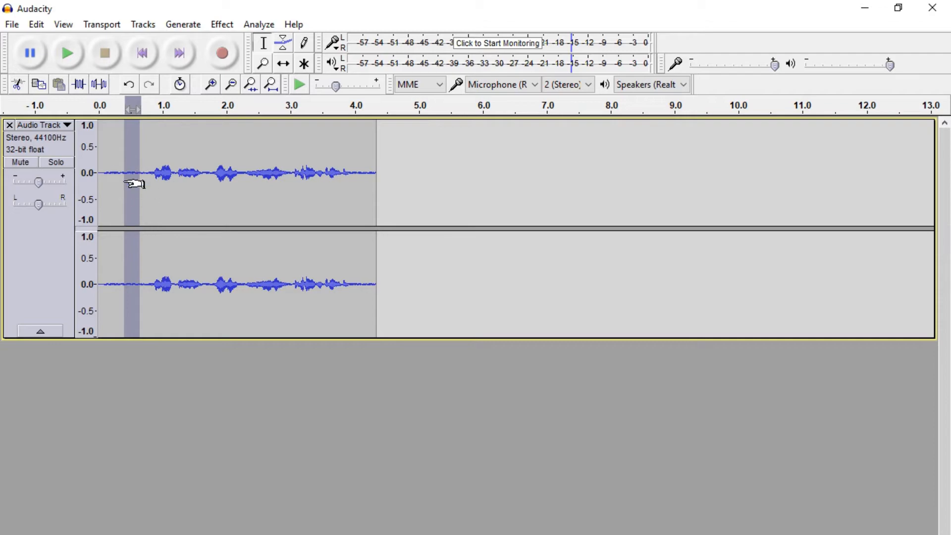
left_click_drag(158, 172, 212, 171)
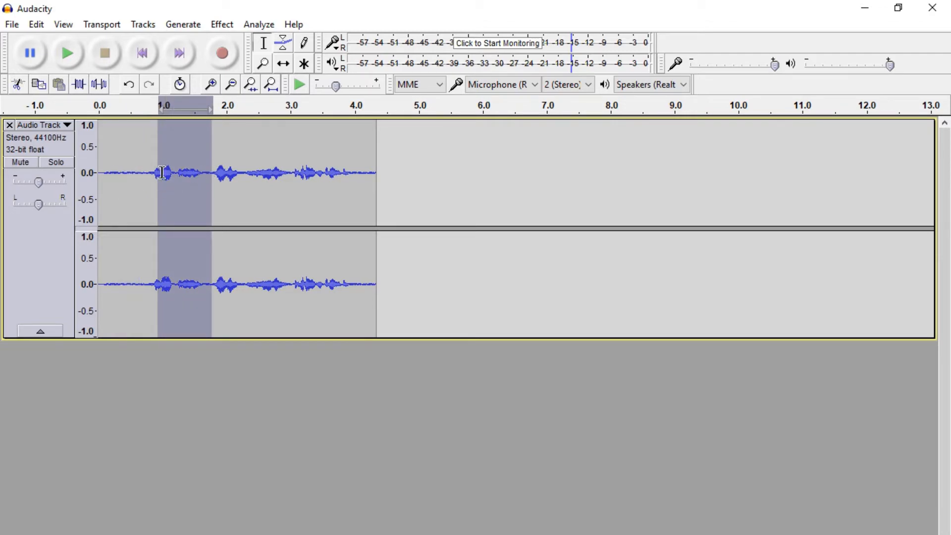
left_click(120, 173)
left_click_drag(120, 172, 143, 175)
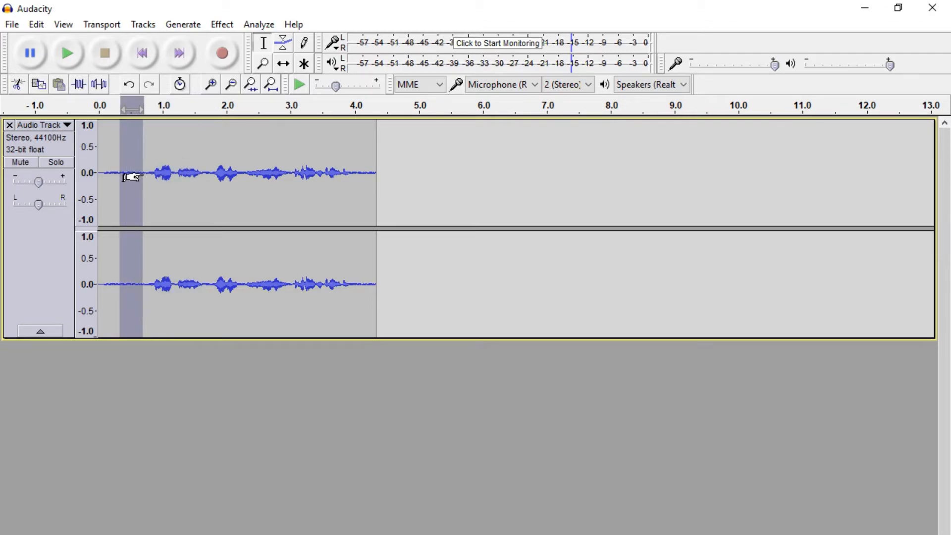
left_click(223, 23)
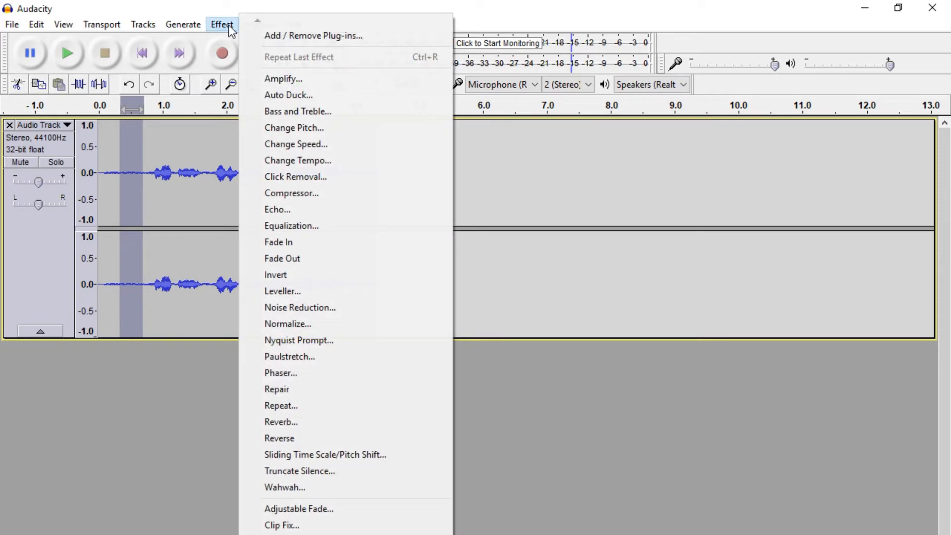
left_click(275, 308)
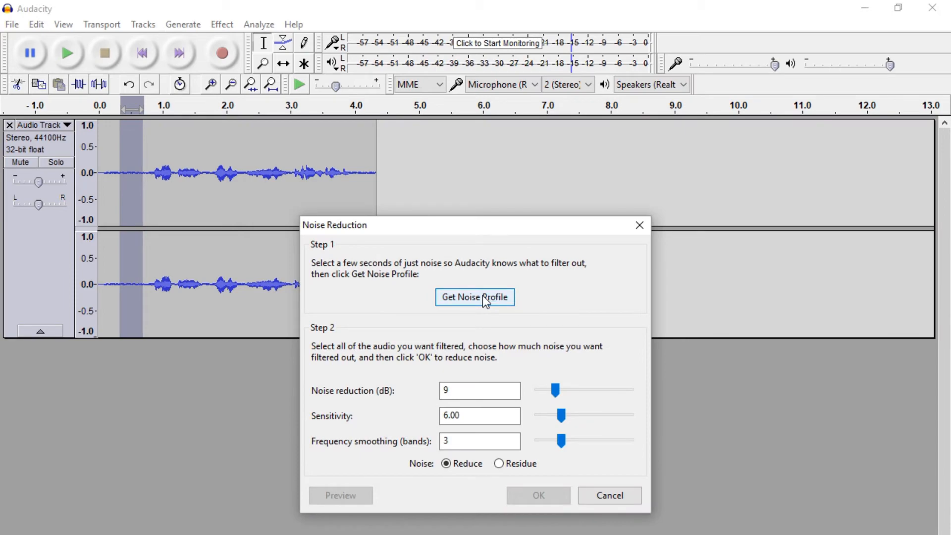
left_click(483, 299)
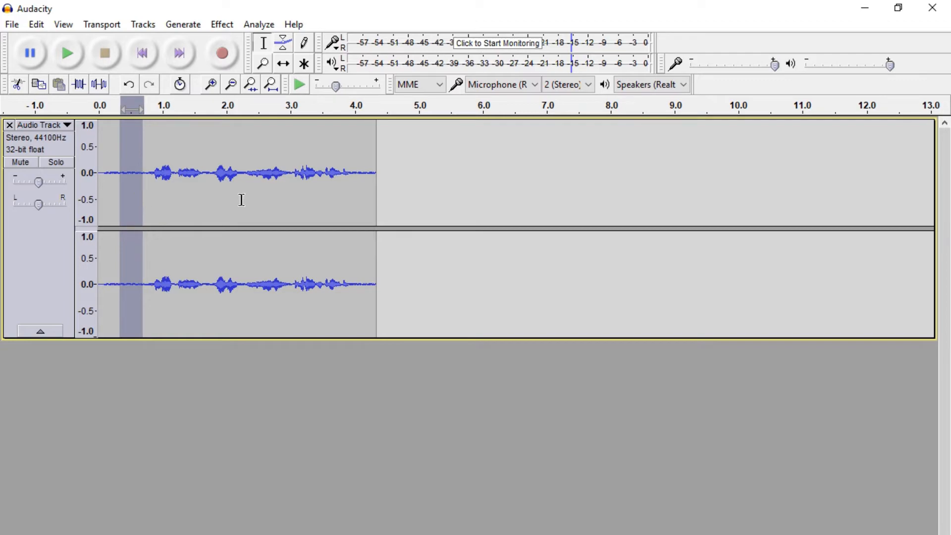
Apply Noise Reduction to the entire recording with the reduction set to 48 dB
key("ctrl+a")
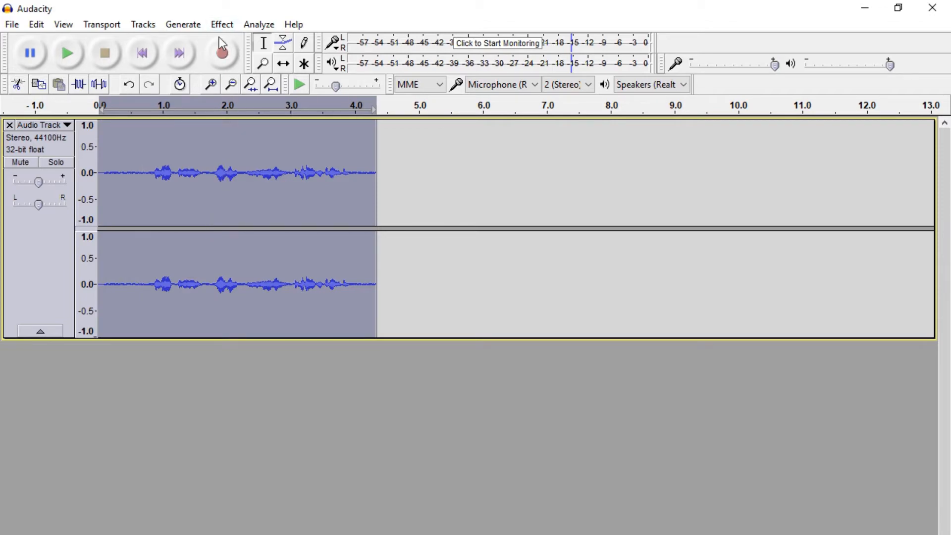
left_click(216, 24)
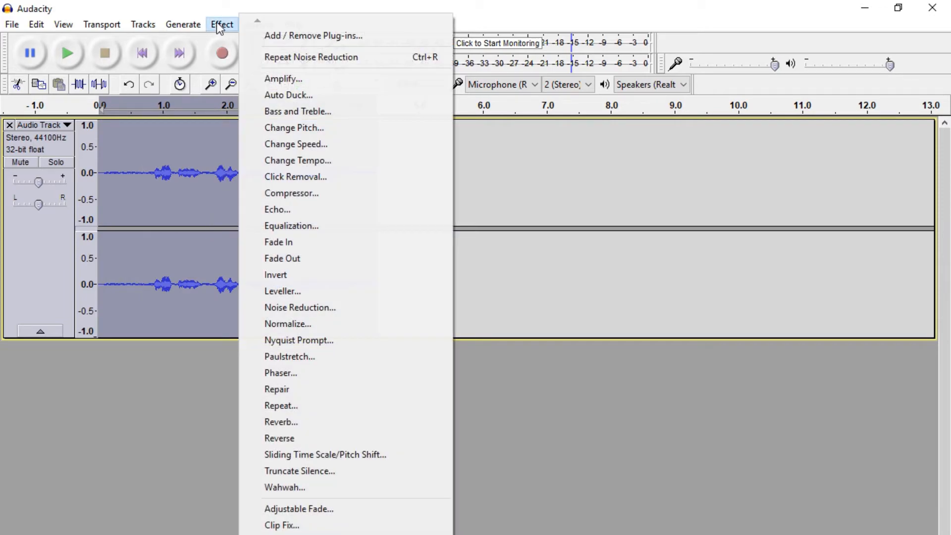
left_click(328, 308)
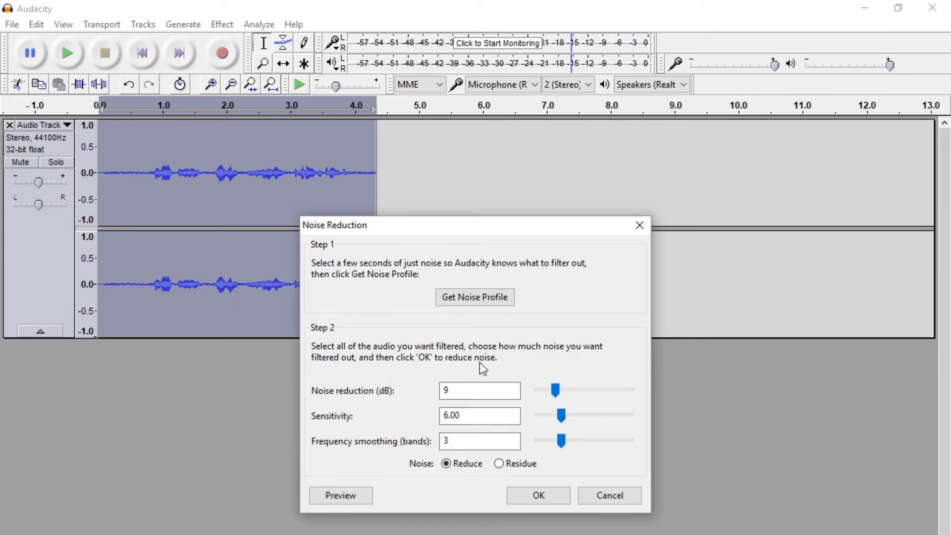
left_click_drag(471, 390, 449, 391)
left_click(466, 389)
left_click_drag(551, 390, 618, 391)
left_click_drag(554, 391, 651, 394)
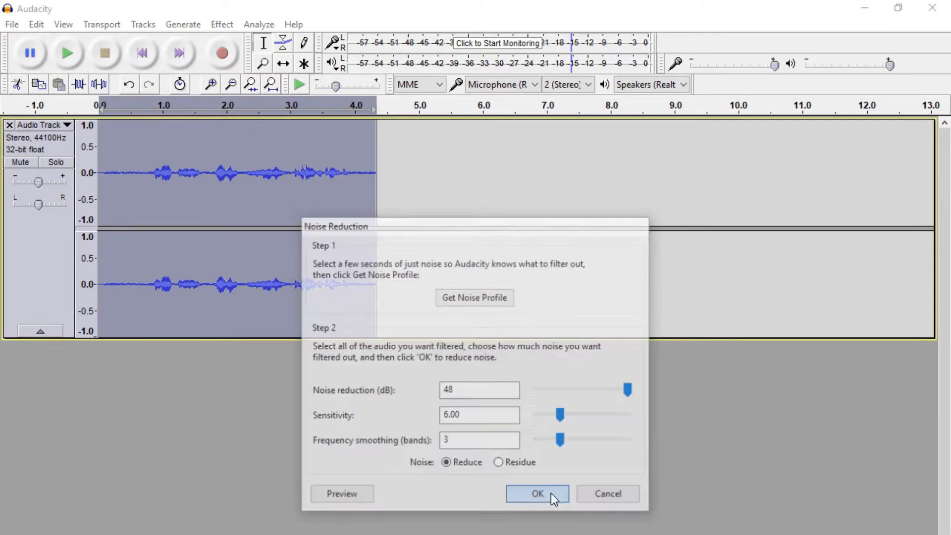
left_click(551, 493)
Play the recording from about 0.6 seconds, and undo the 48 dB noise reduction
left_click(135, 178)
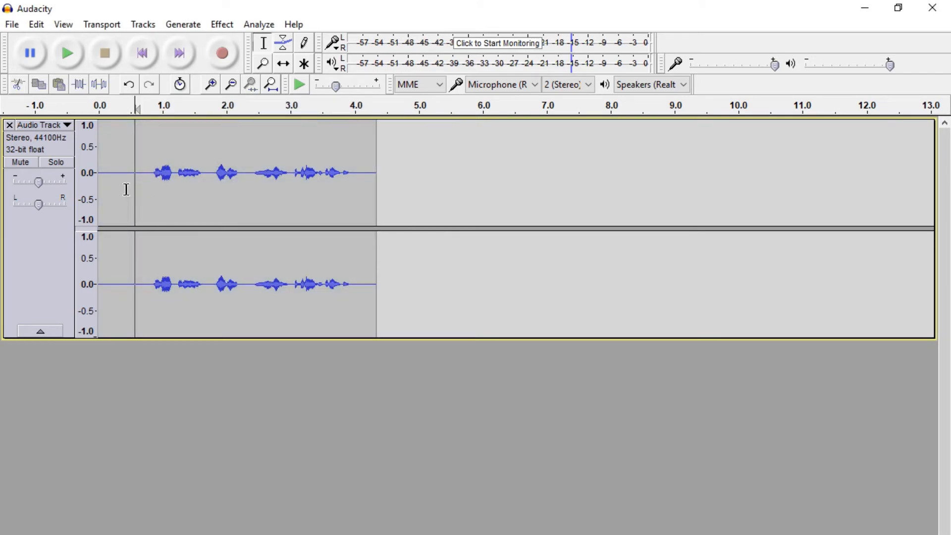
left_click(72, 58)
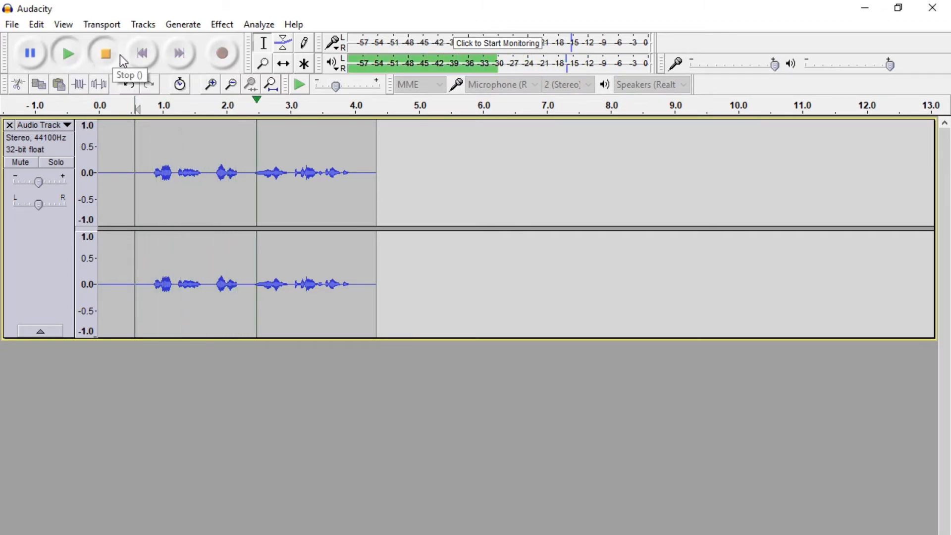
left_click(121, 55)
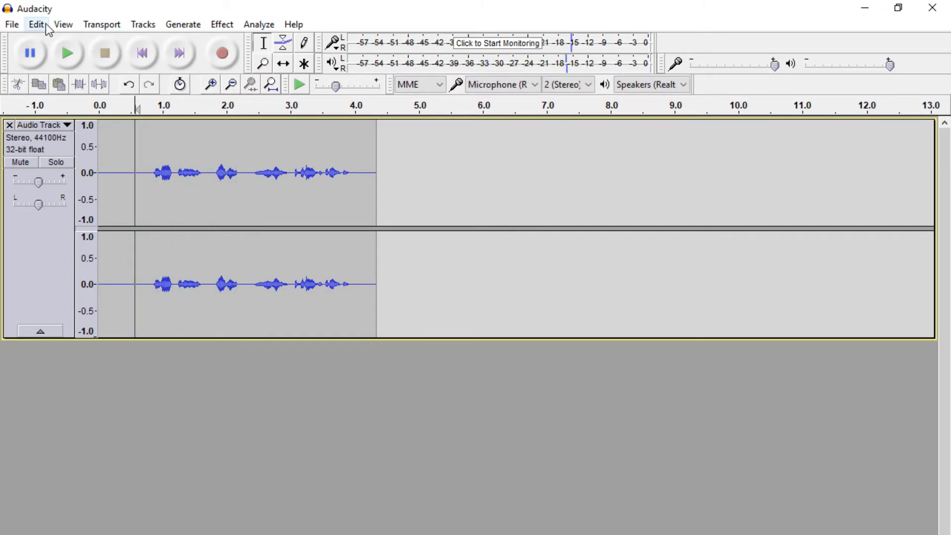
left_click(43, 25)
left_click(57, 39)
Apply Noise Reduction to the whole recording at 9 dB, and play the result from about 0.2 seconds
left_click(222, 24)
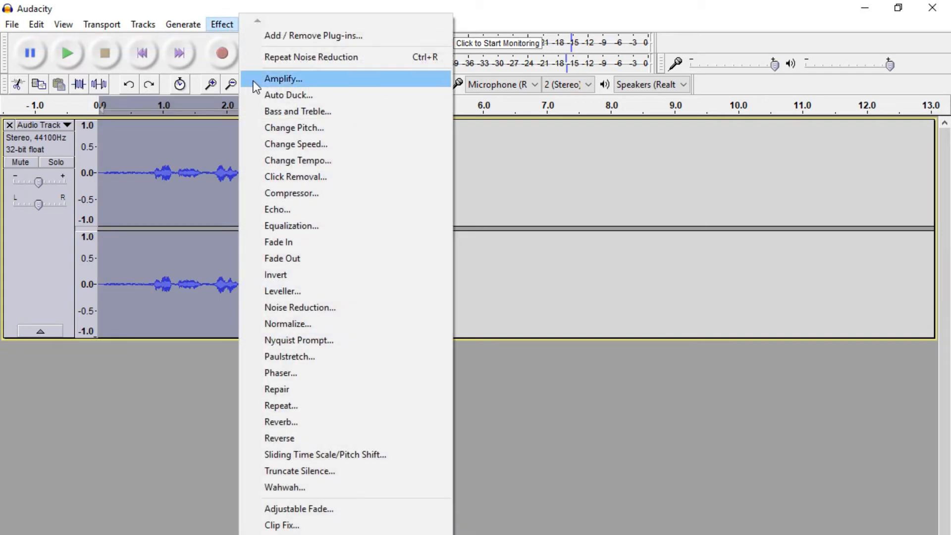
left_click(344, 308)
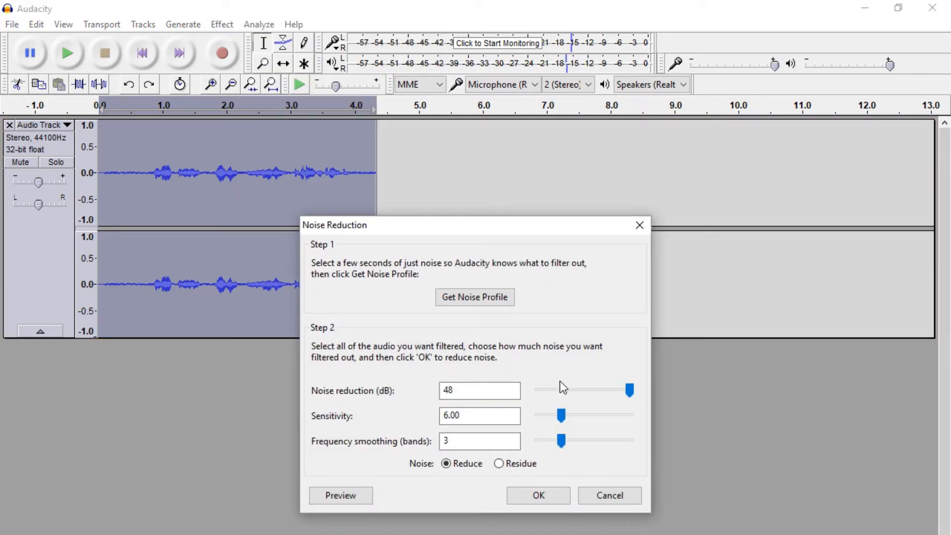
left_click_drag(635, 390, 545, 396)
mouse_move(542, 393)
left_mouse_down()
mouse_move(635, 388)
mouse_move(555, 389)
left_mouse_up()
left_click(539, 500)
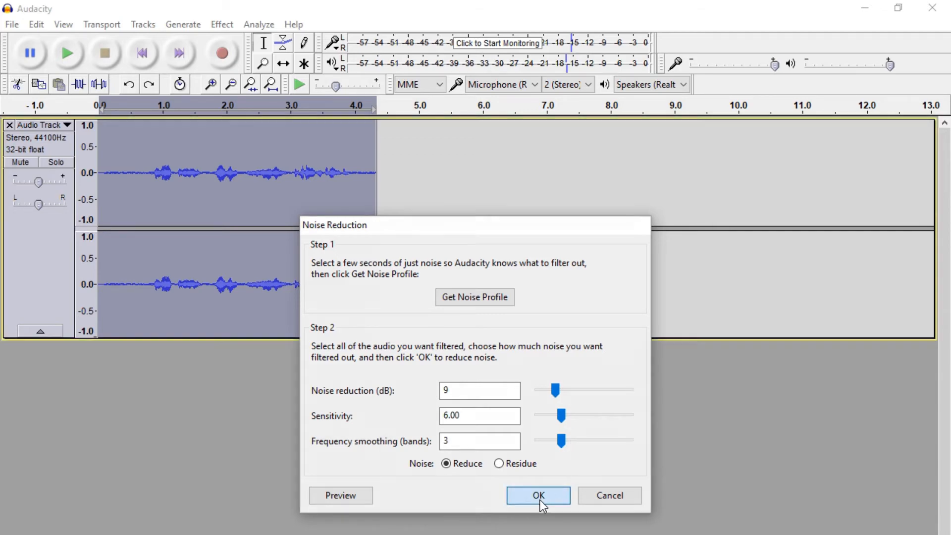
left_click(115, 178)
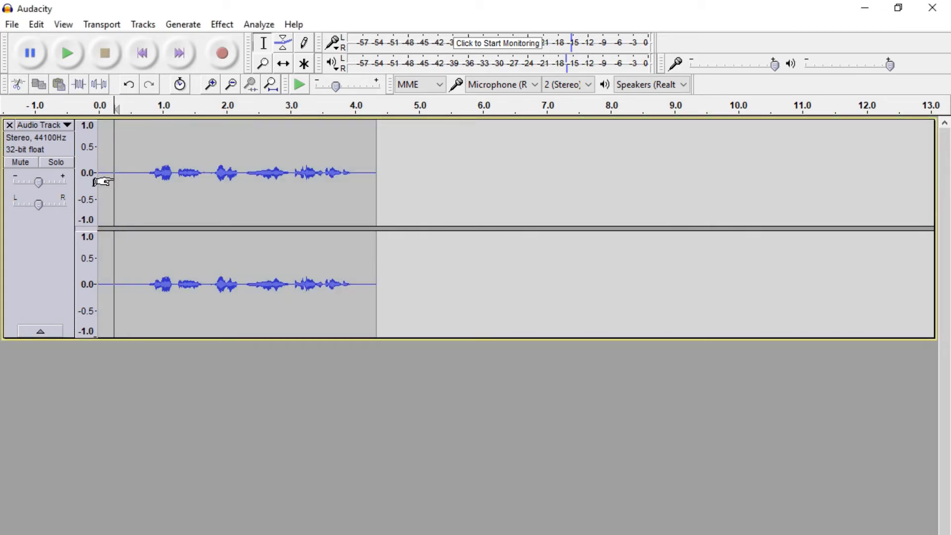
left_click(68, 54)
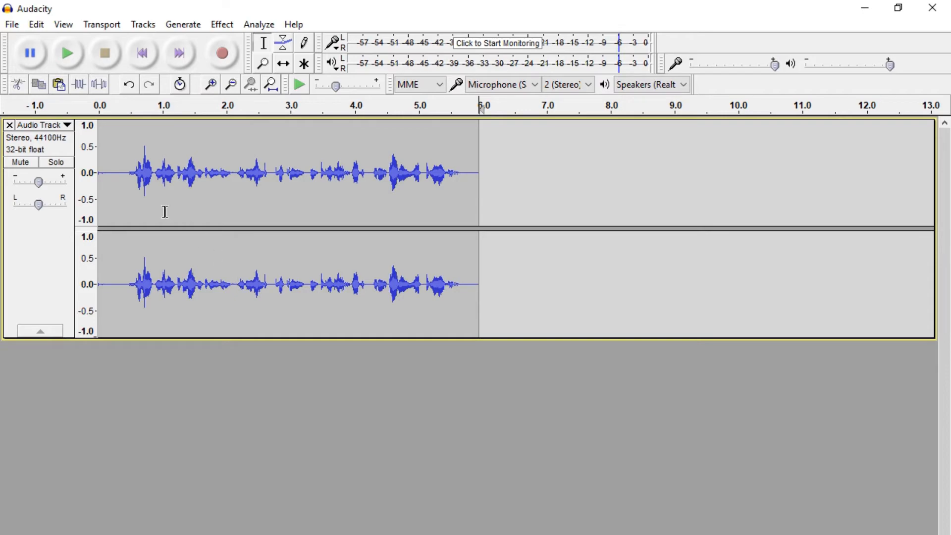
Play the new voice recording from about 0.4 seconds, and stop the playback
left_click(126, 175)
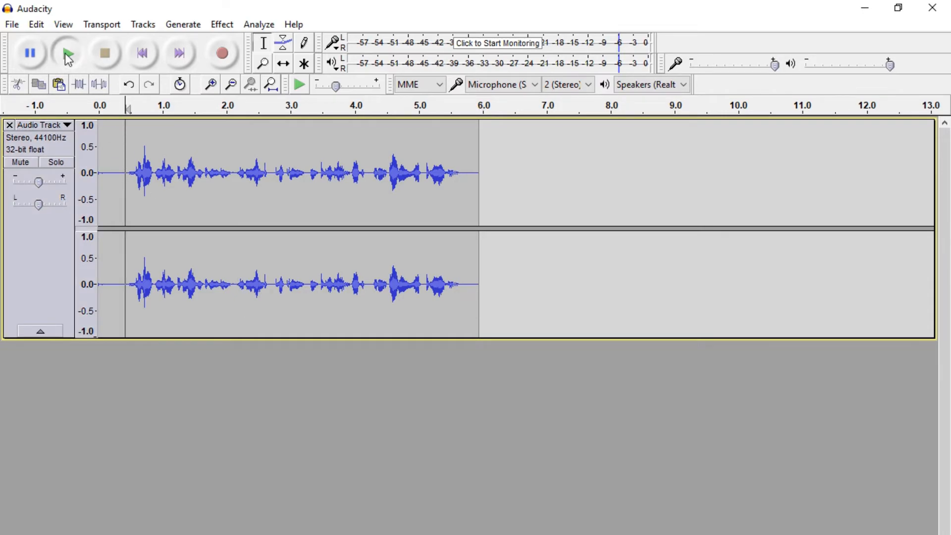
left_click(67, 54)
left_click(73, 61)
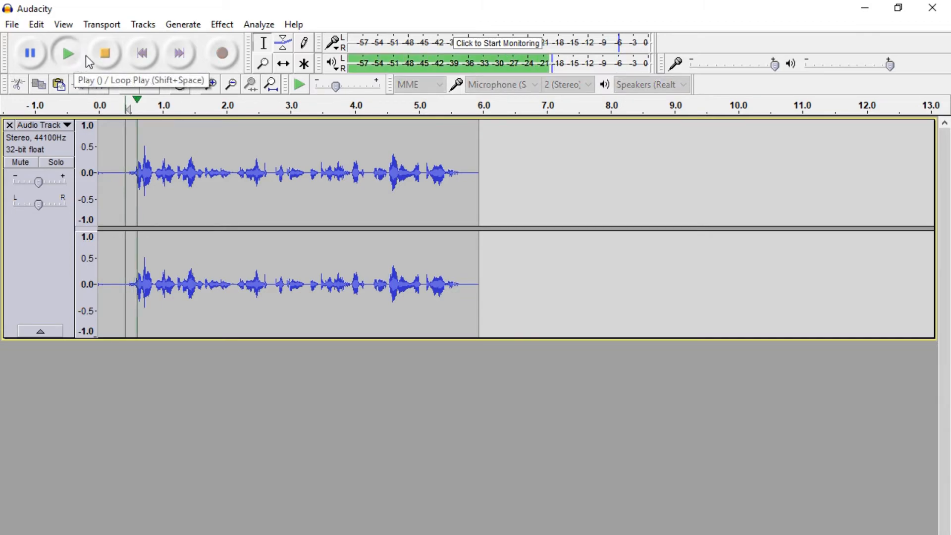
left_click(112, 54)
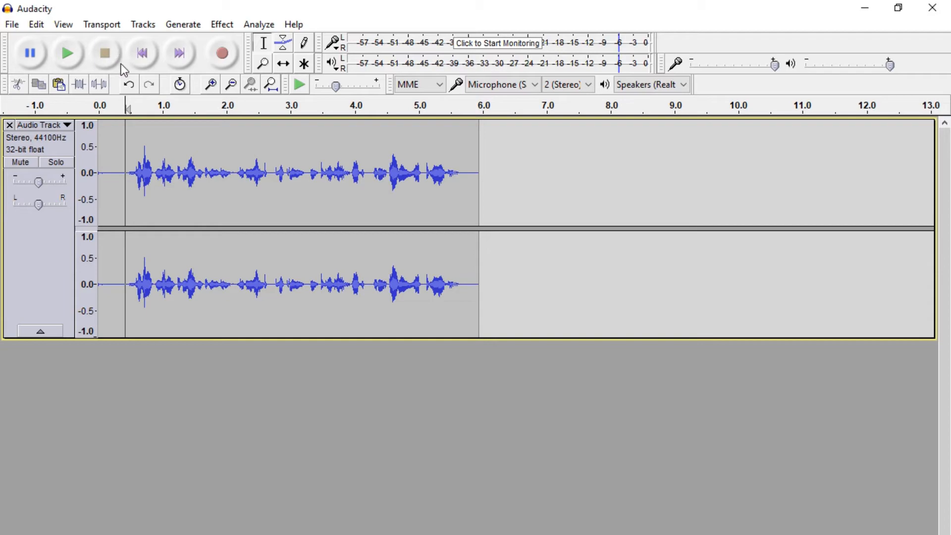
Open the Equalization effect for the whole recording and set the EQ type to Graphic
left_click(231, 165)
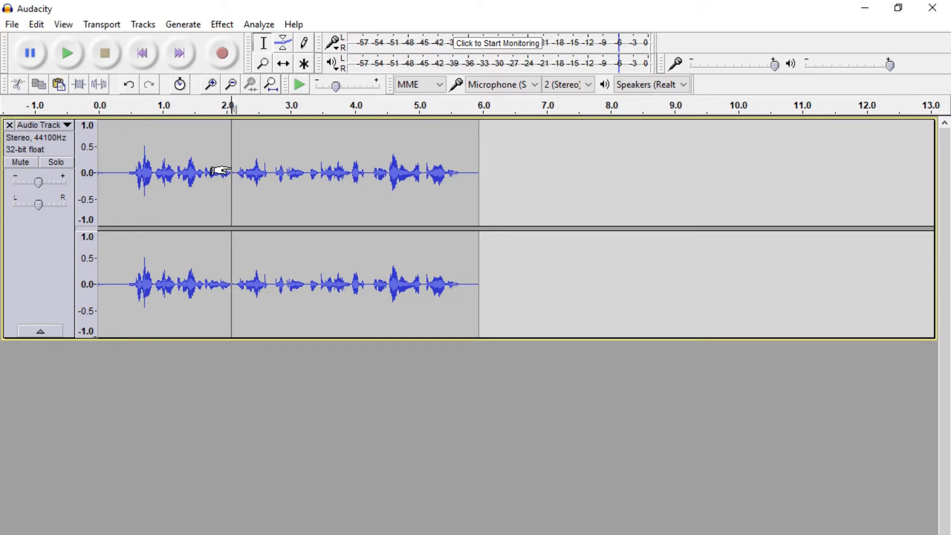
key("ctrl+a")
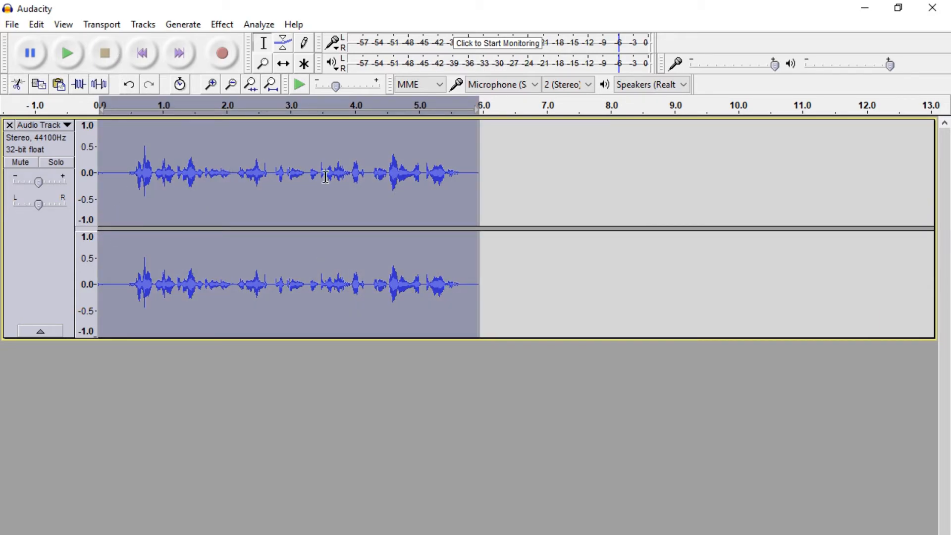
left_click(227, 25)
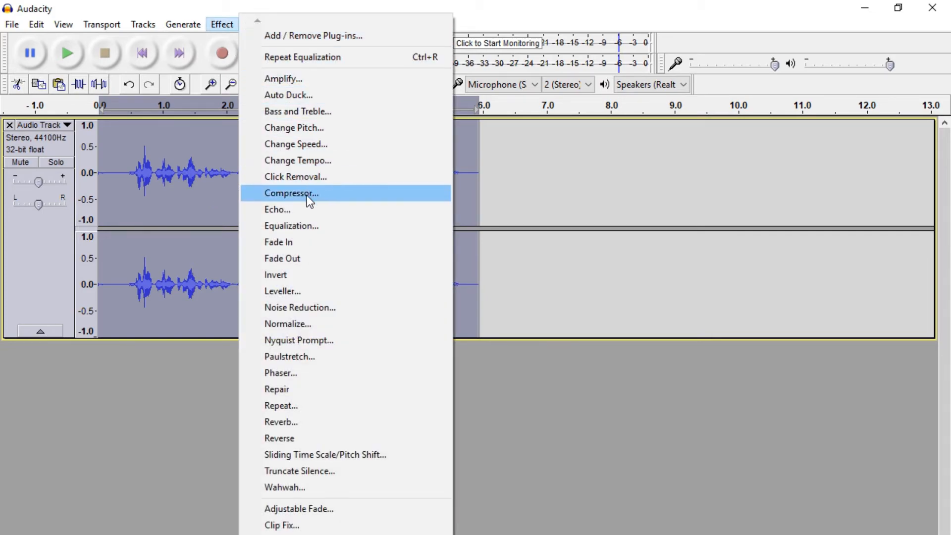
left_click(279, 225)
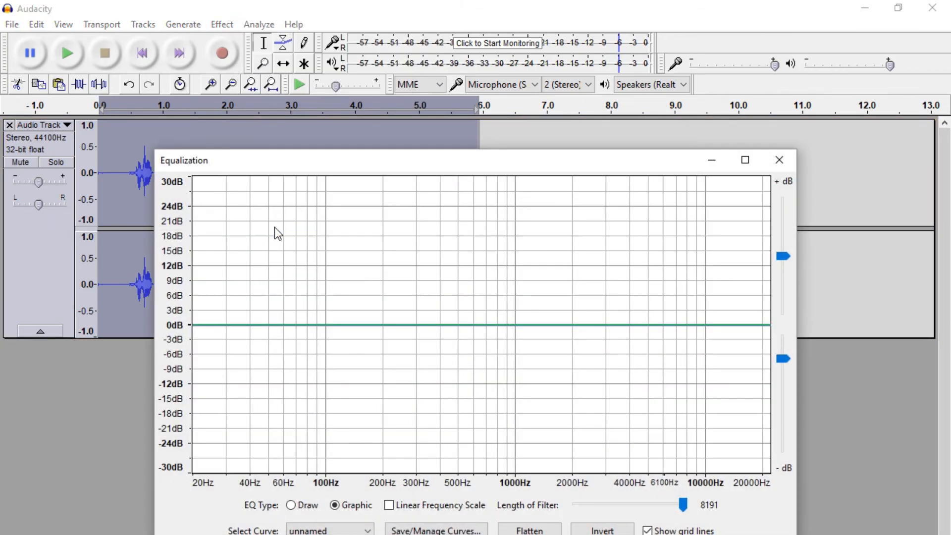
left_click_drag(433, 160, 440, 53)
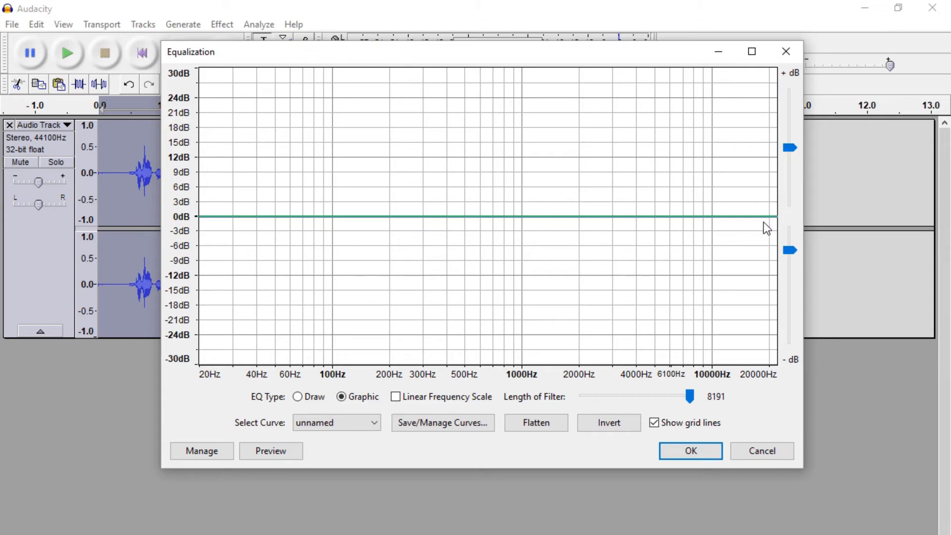
left_click(297, 396)
left_click(340, 396)
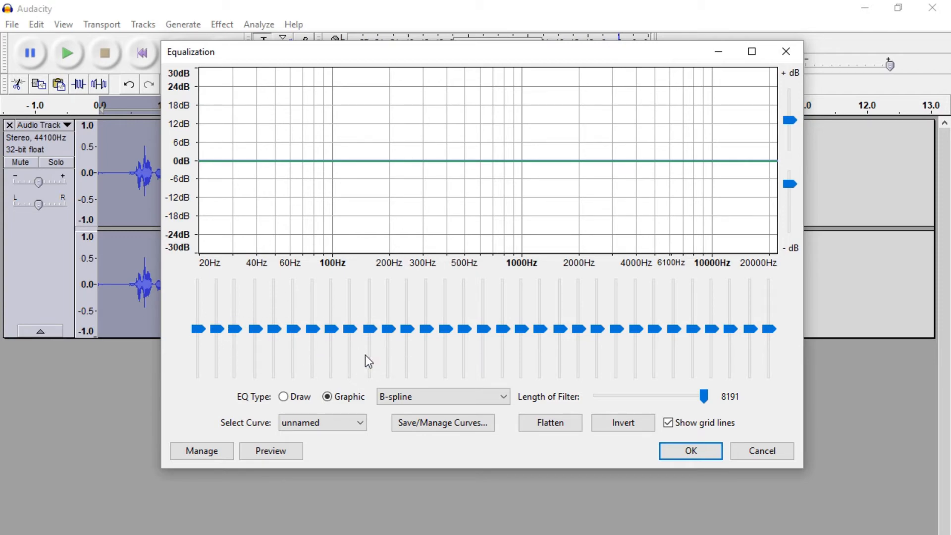
Boost the low frequencies to about 12 dB in the graphic equalizer, tapering from 400 Hz down to 0 dB near 800 Hz
mouse_move(365, 355)
left_click_drag(488, 329, 444, 303)
mouse_move(467, 333)
left_click_drag(426, 329, 407, 305)
left_click_drag(388, 329, 388, 303)
left_click_drag(369, 329, 370, 303)
left_click_drag(349, 328, 331, 302)
left_click_drag(313, 329, 274, 302)
left_click_drag(255, 329, 237, 301)
left_click_drag(216, 328, 205, 301)
Level the 40 Hz band with its neighbours at 12 dB and apply the equalization
mouse_move(237, 329)
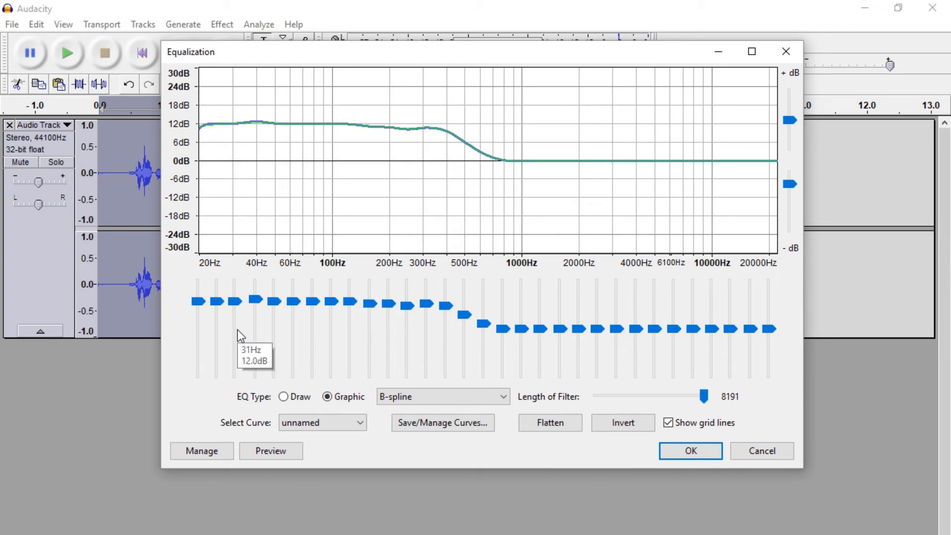
left_click_drag(257, 298, 257, 301)
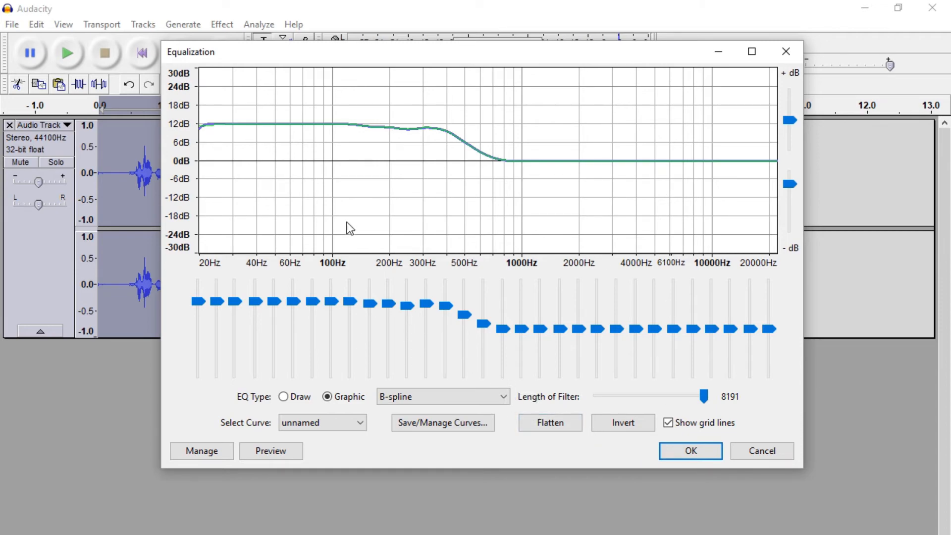
left_click(703, 454)
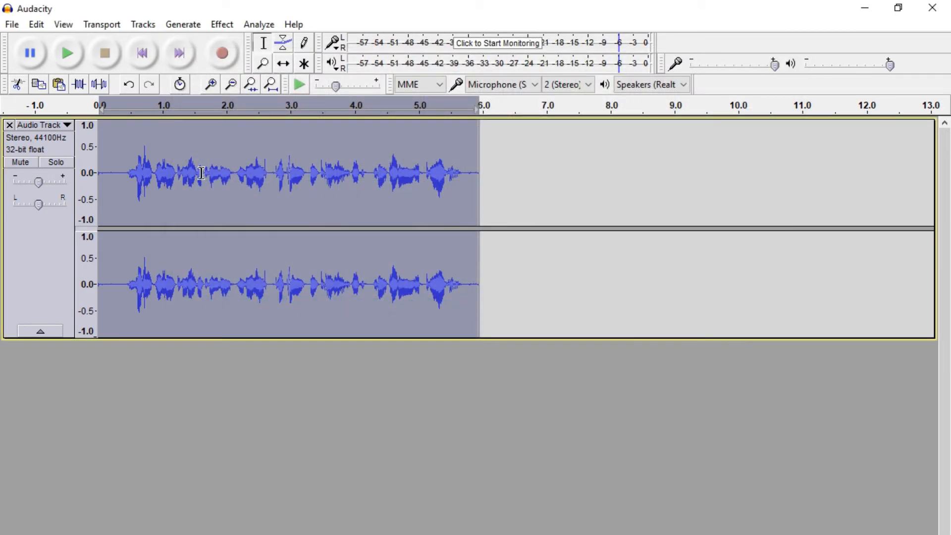
Play the equalized recording from about 0.4 seconds
left_click(126, 178)
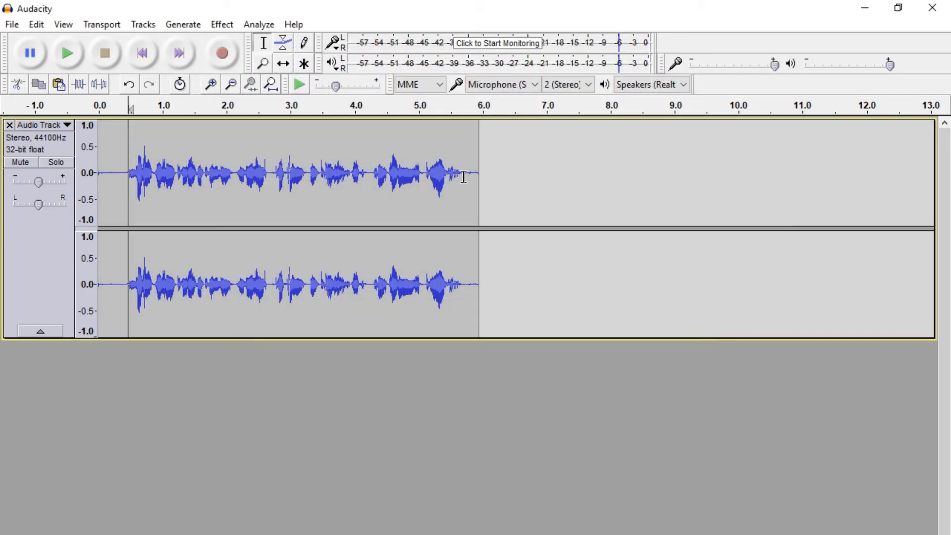
left_click(125, 171)
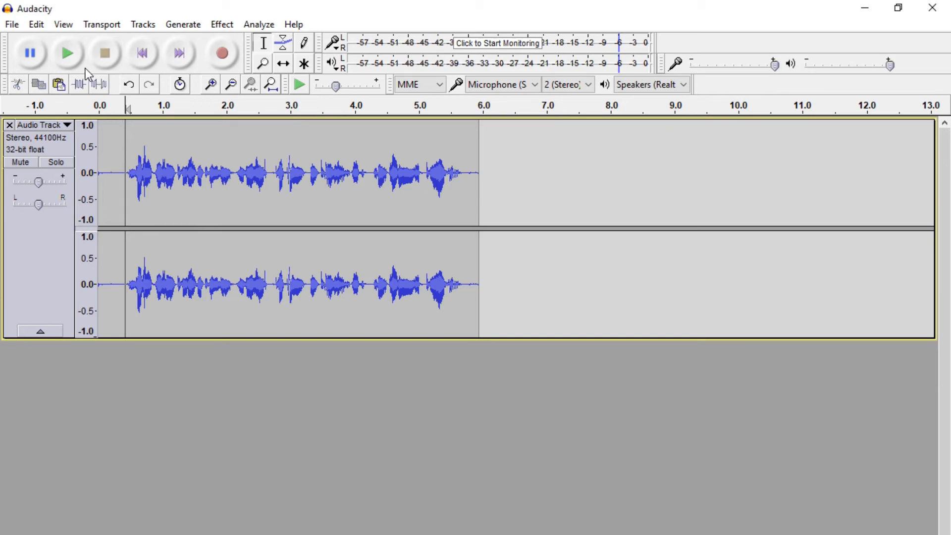
left_click(73, 60)
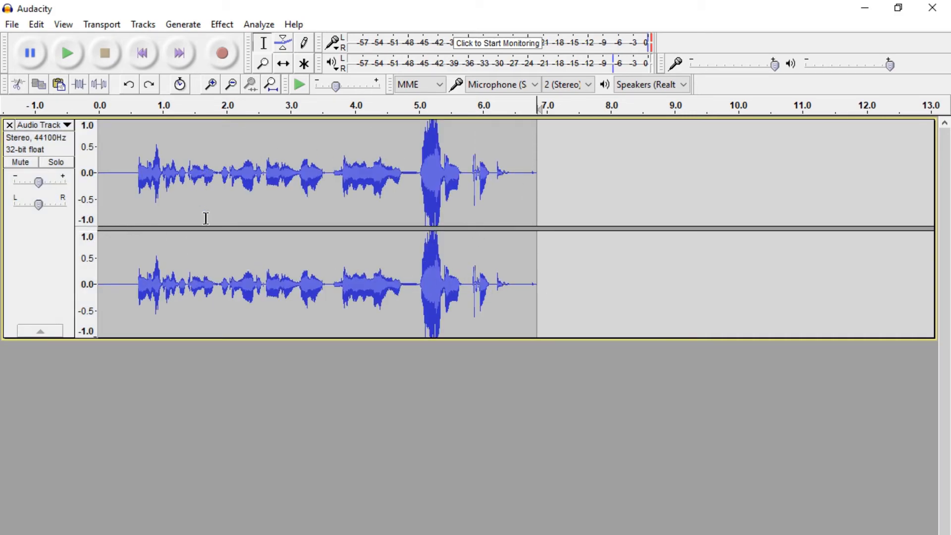
Play the new recording from about 0.1 seconds, and mark its loud peak between about 5.0 and 5.5 seconds
left_click(108, 166)
left_click(66, 53)
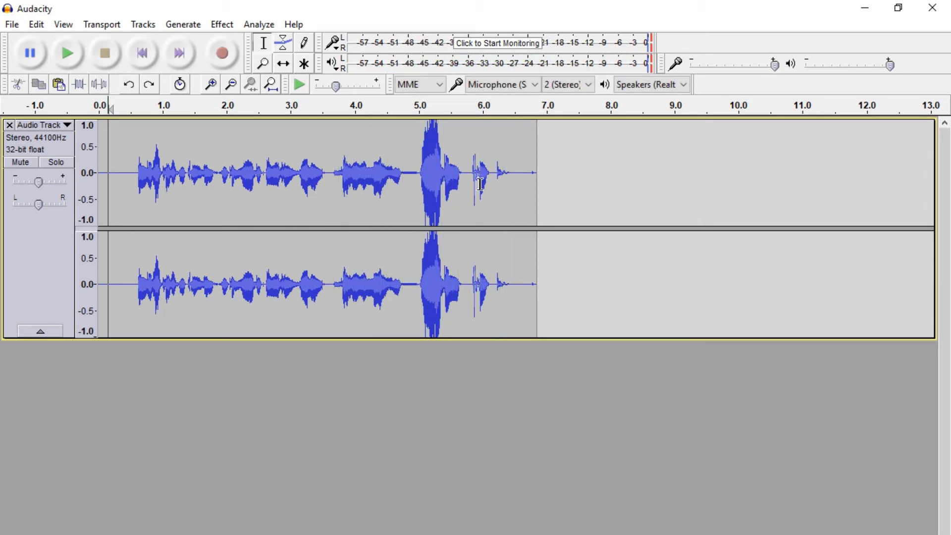
left_click_drag(418, 165, 450, 165)
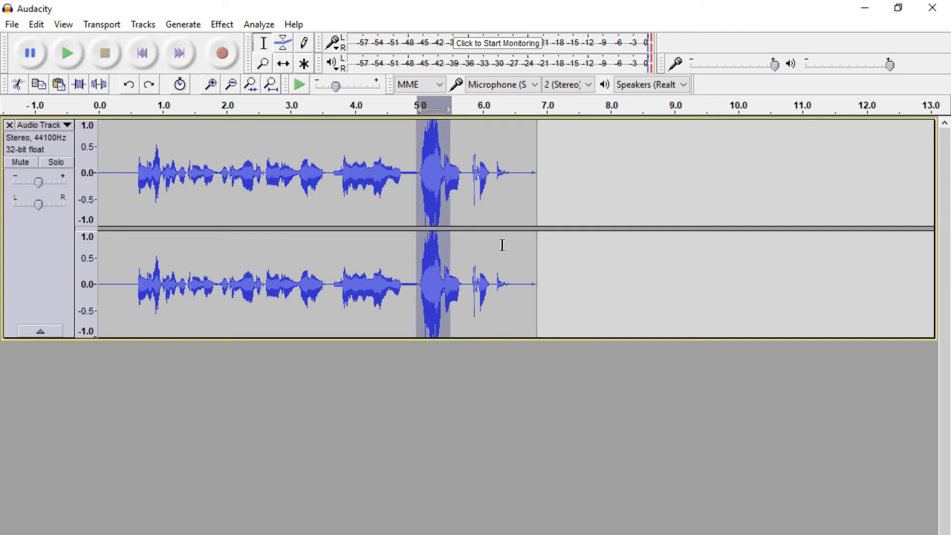
left_click(419, 176)
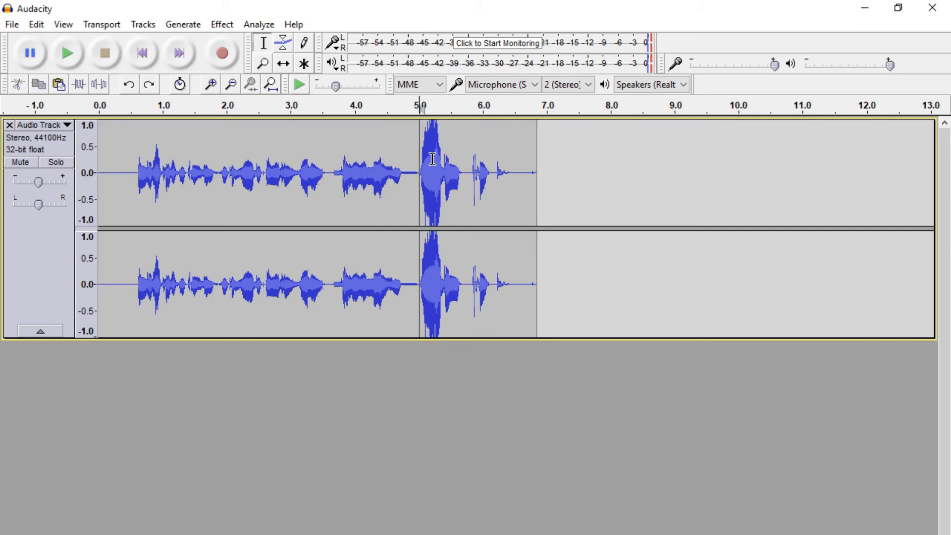
Open the Limiter effect for the whole recording with the type set to Hard Limit
left_click(325, 184)
double_click(325, 184)
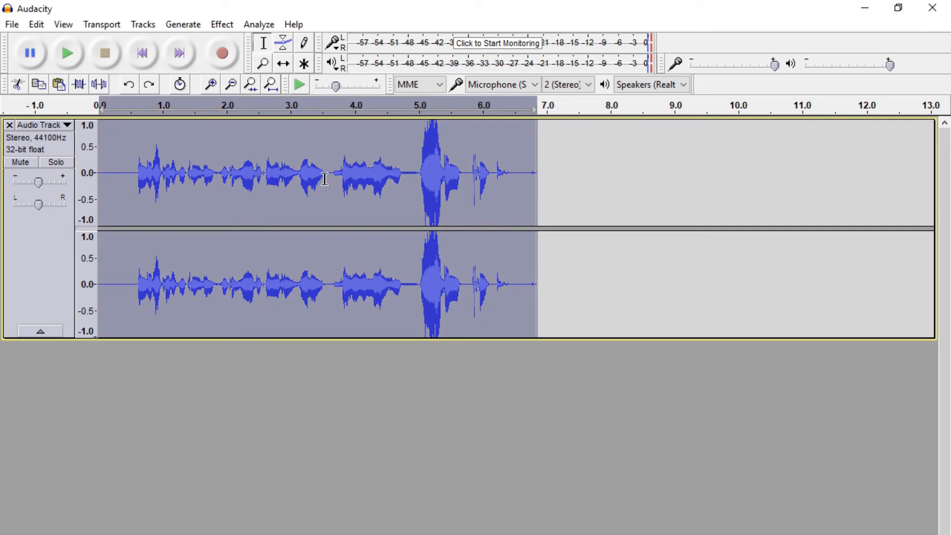
left_click(222, 24)
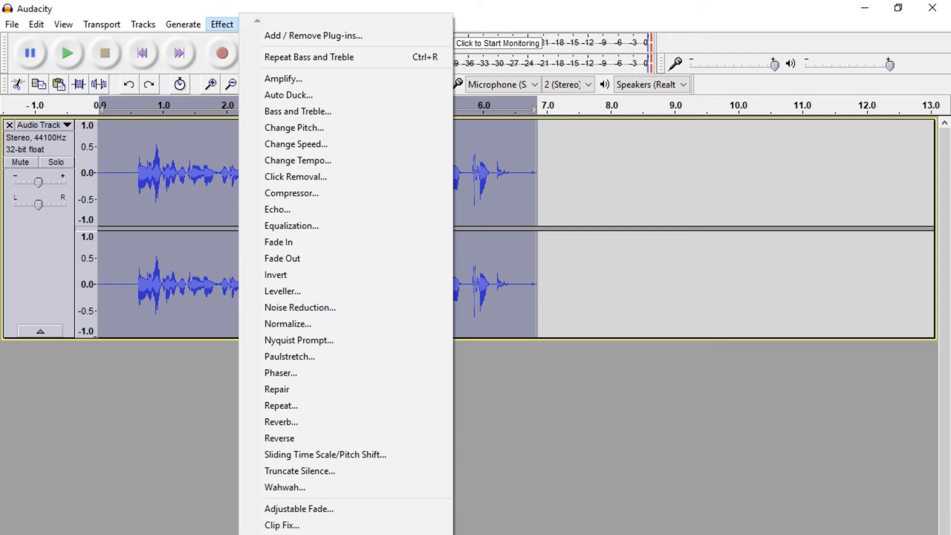
left_click(317, 534)
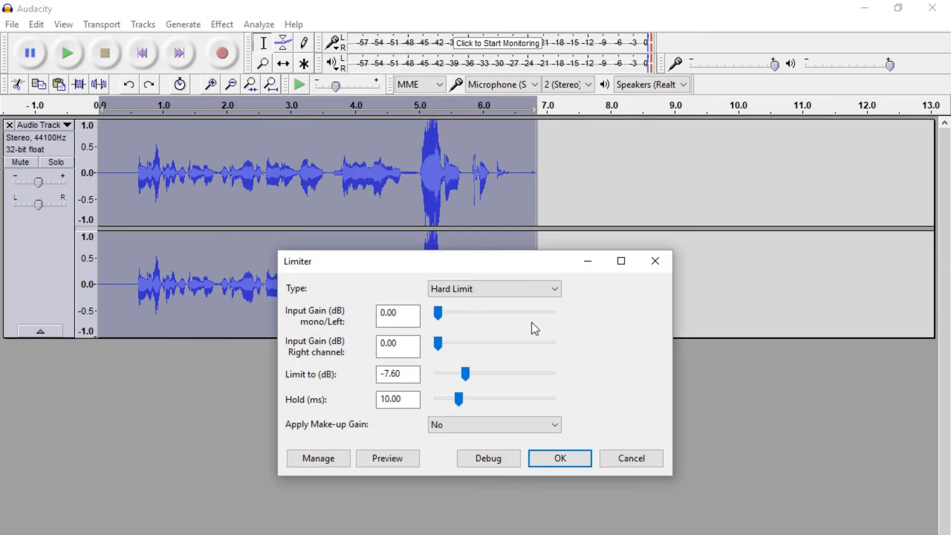
left_click_drag(508, 267, 509, 214)
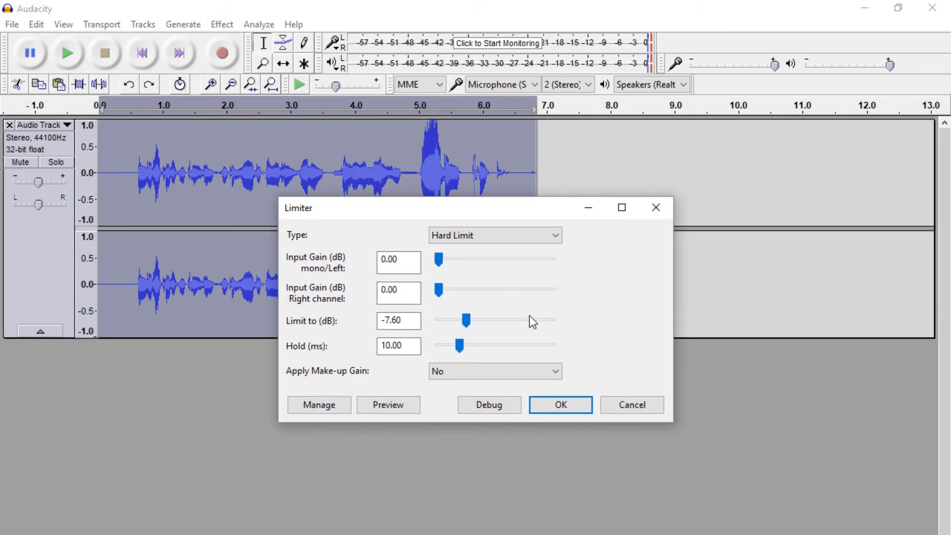
left_click(472, 235)
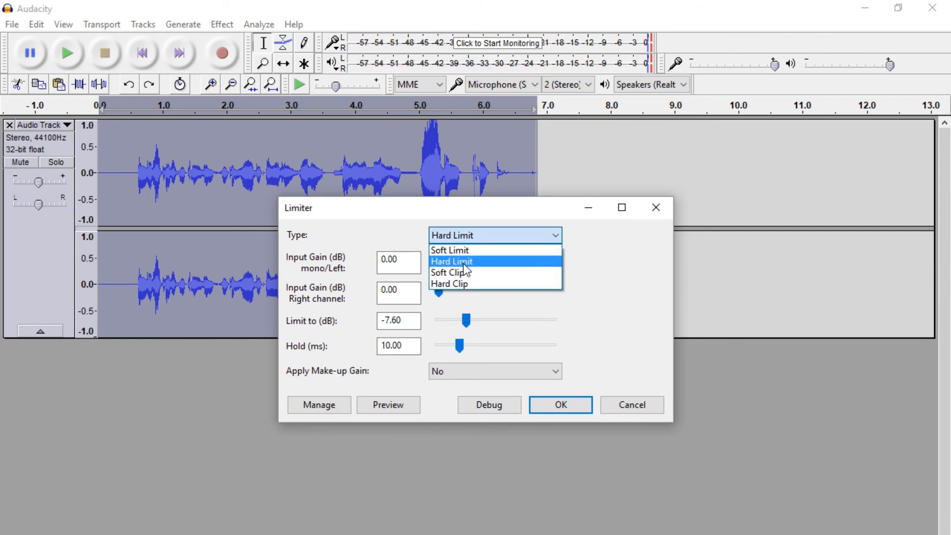
left_click(463, 262)
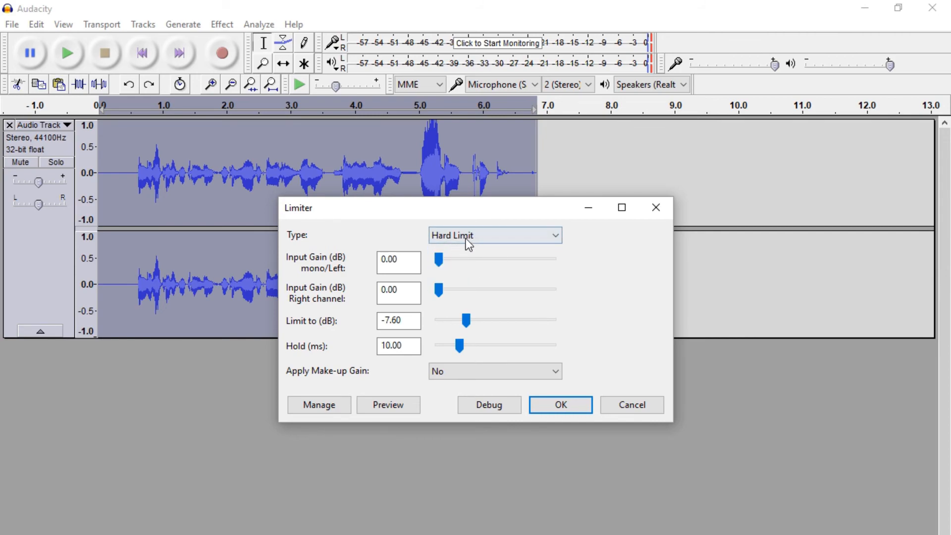
Set the limiter's Limit to value to -9.00 dB and apply the effect
mouse_move(467, 325)
left_mouse_down()
mouse_move(445, 322)
mouse_move(484, 317)
mouse_move(455, 321)
mouse_move(473, 320)
left_mouse_up()
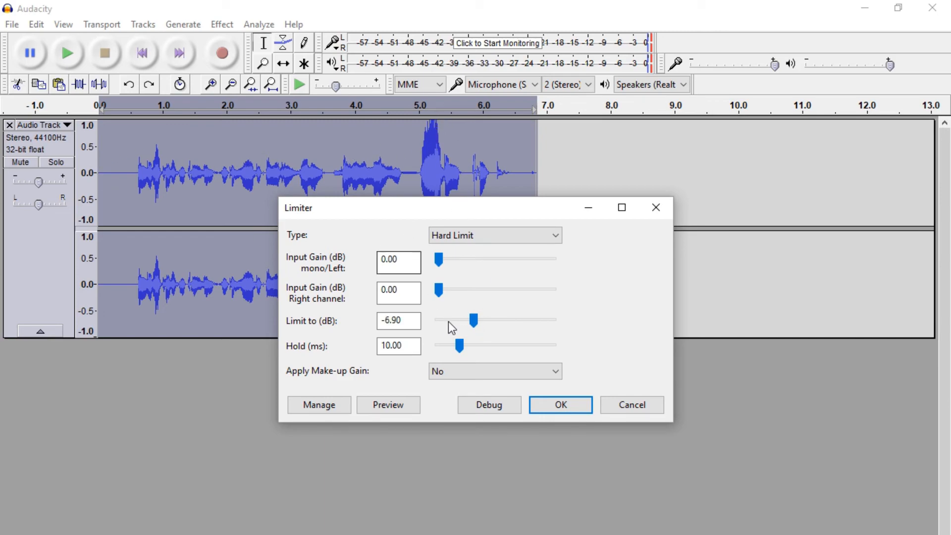
left_click_drag(469, 317, 449, 317)
left_click(399, 320)
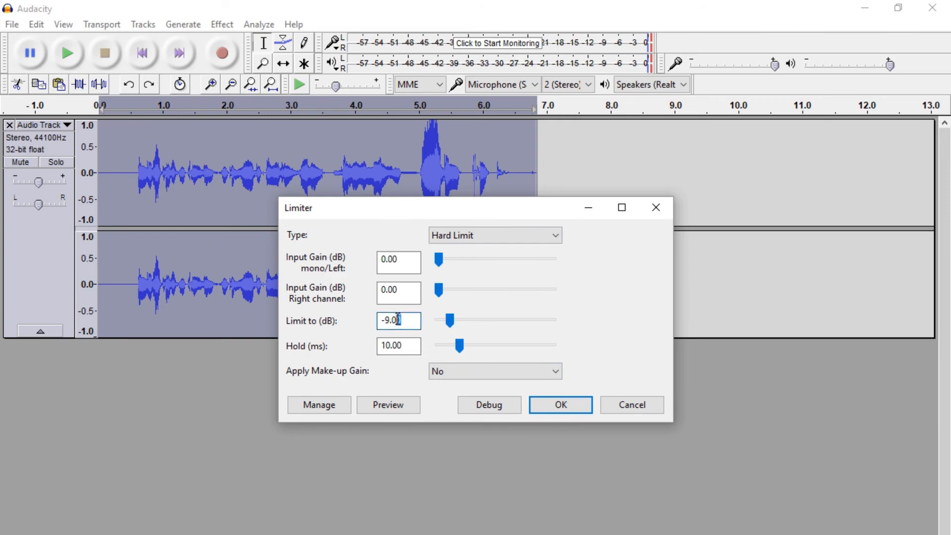
left_click_drag(399, 319, 378, 322)
left_click(412, 320)
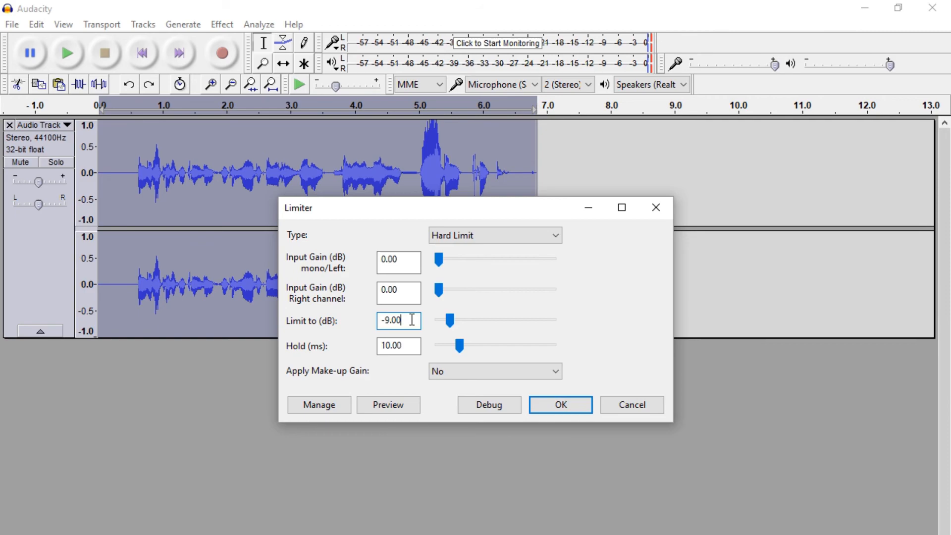
left_click(573, 405)
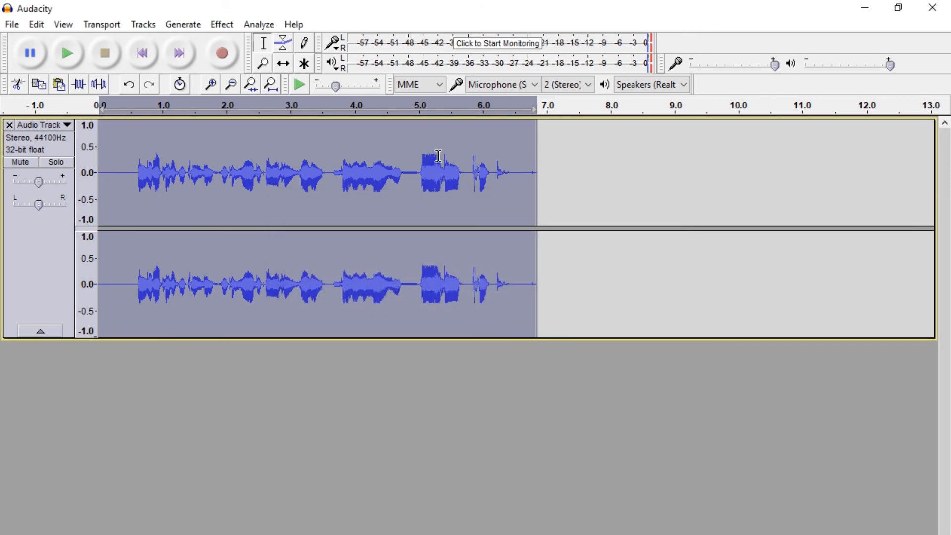
Examine the limited peak near 5 seconds, and play the recording from about 2.3 seconds
left_click(421, 163)
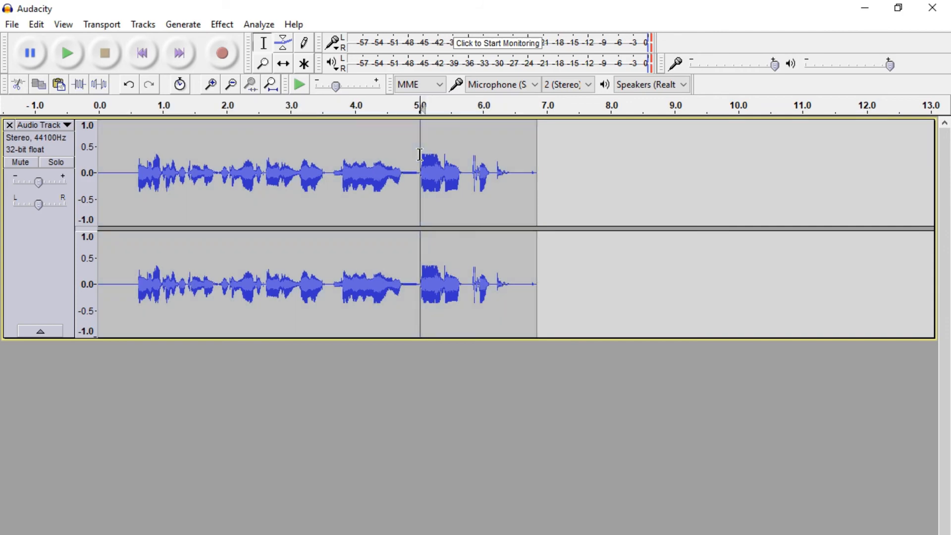
left_click_drag(420, 163, 453, 161)
left_click(413, 168)
double_click(404, 168)
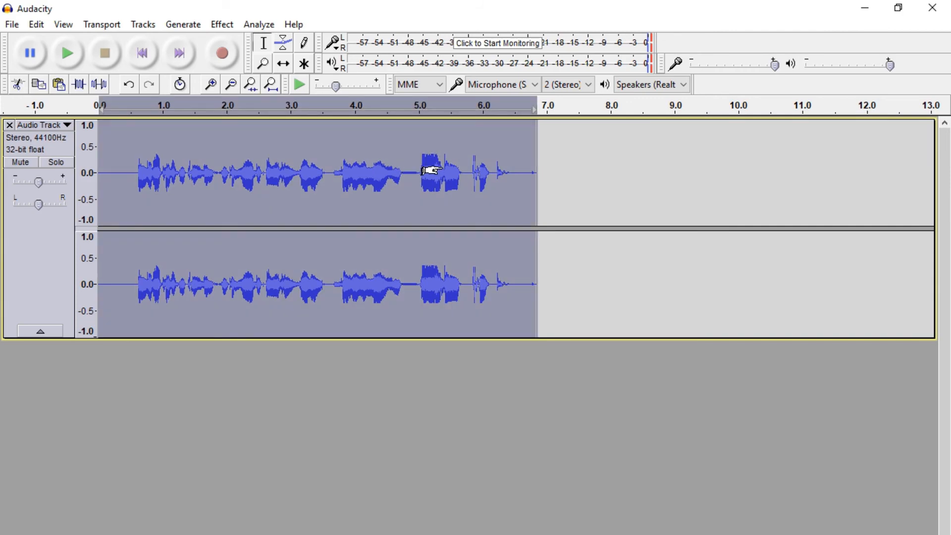
left_click(438, 171)
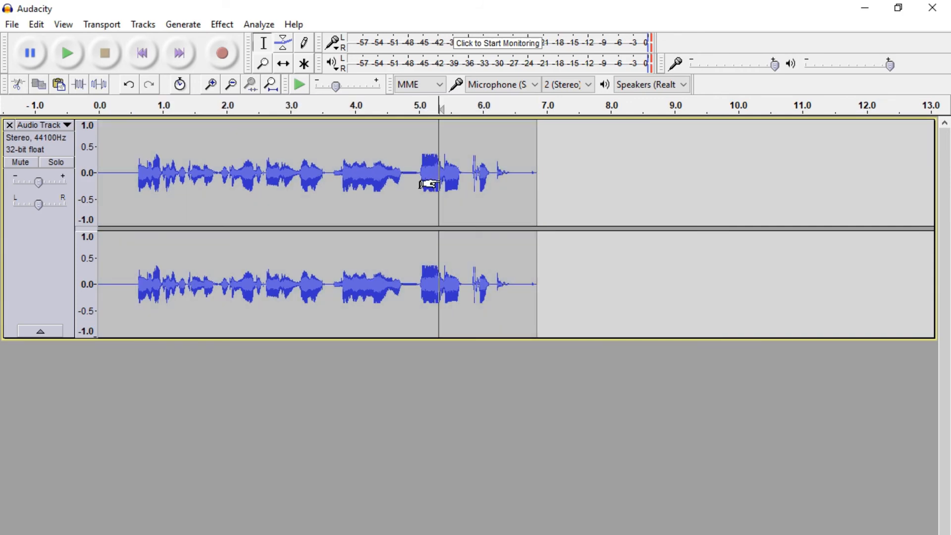
left_click(243, 176)
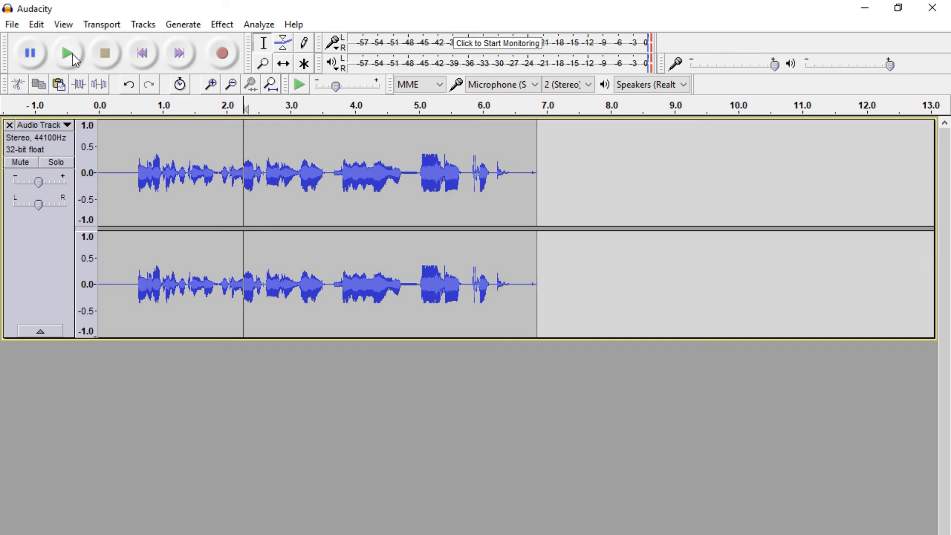
left_click(72, 55)
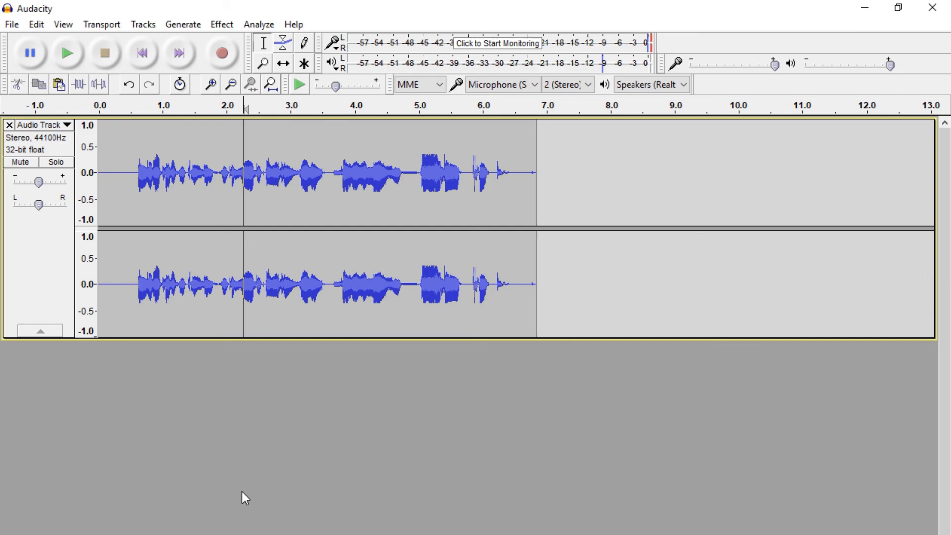
left_click(222, 25)
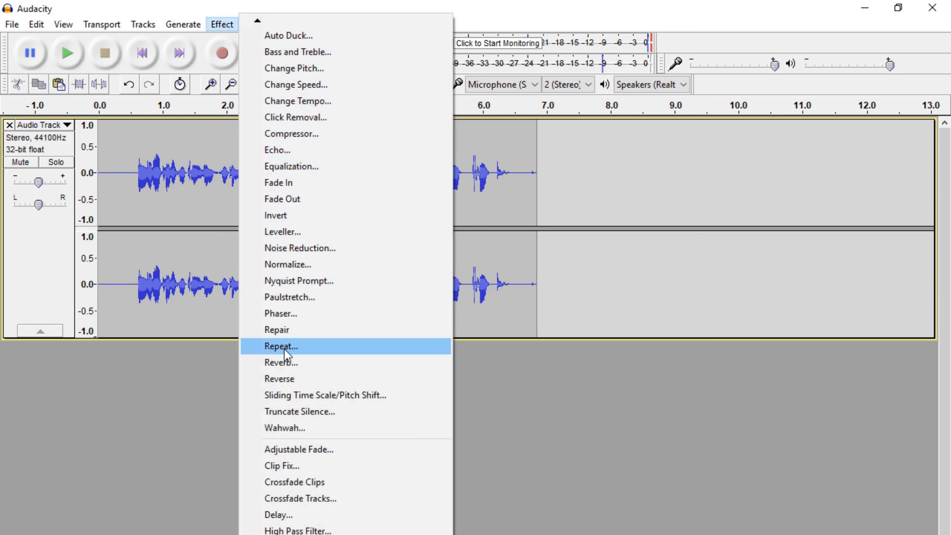
left_click(142, 504)
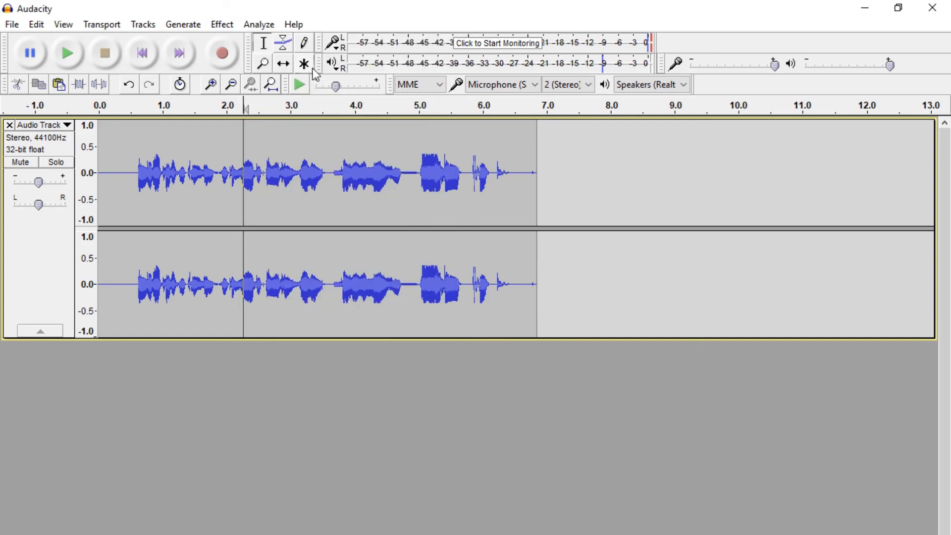
left_click(263, 24)
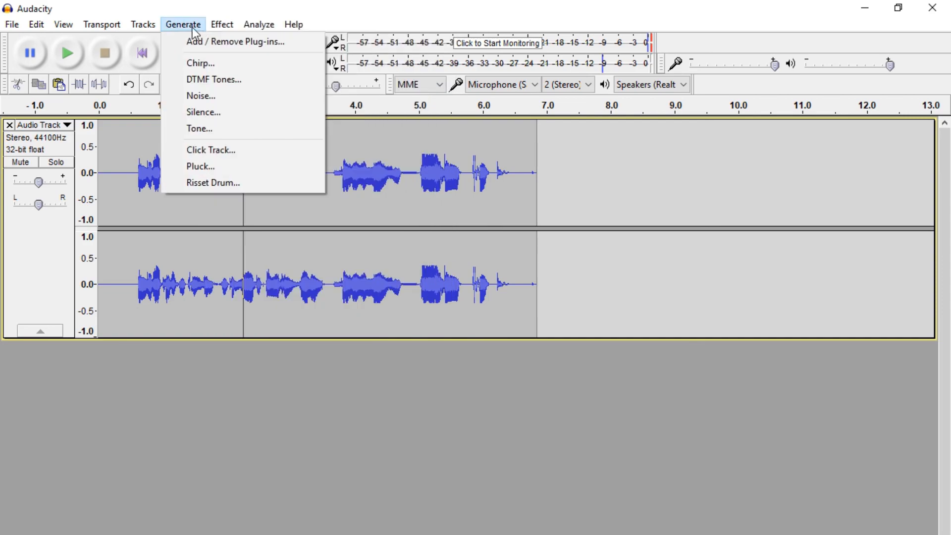
mouse_move(121, 29)
left_click(169, 3)
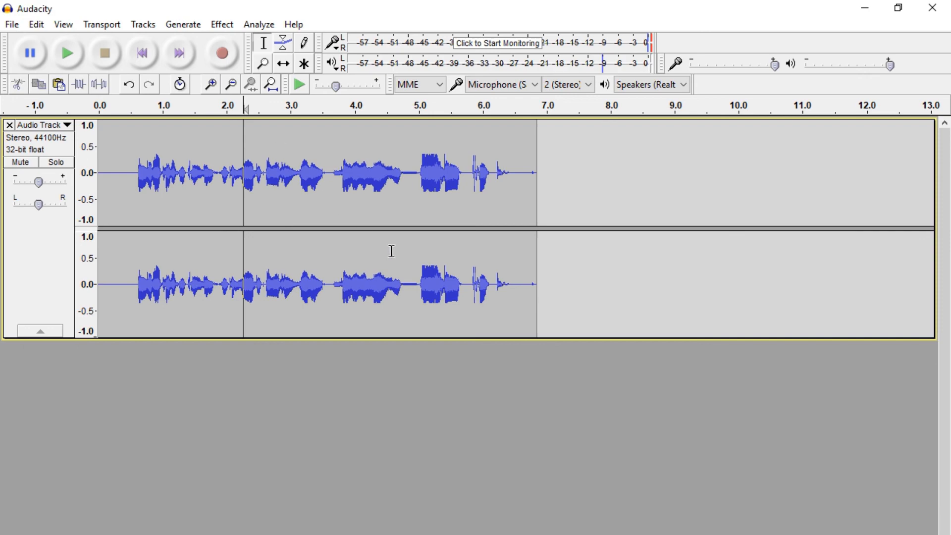